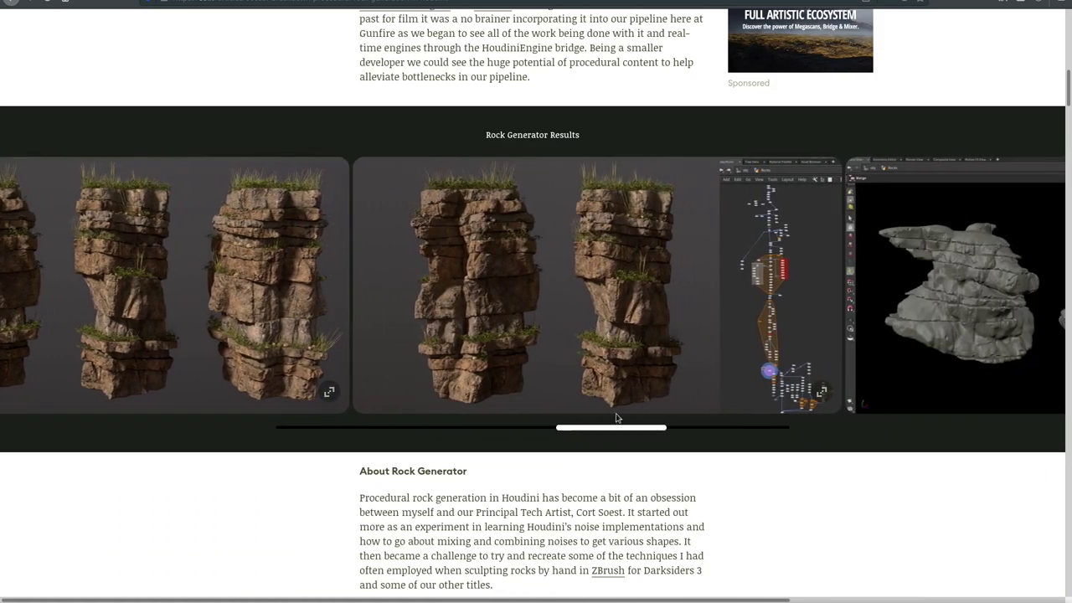
Step: Scroll the Rock Generator Results carousel to its last grey rock and Houdini node images
{"action": "scroll", "coordinate": [616, 417], "scroll_direction": "right", "scroll_amount": 10}
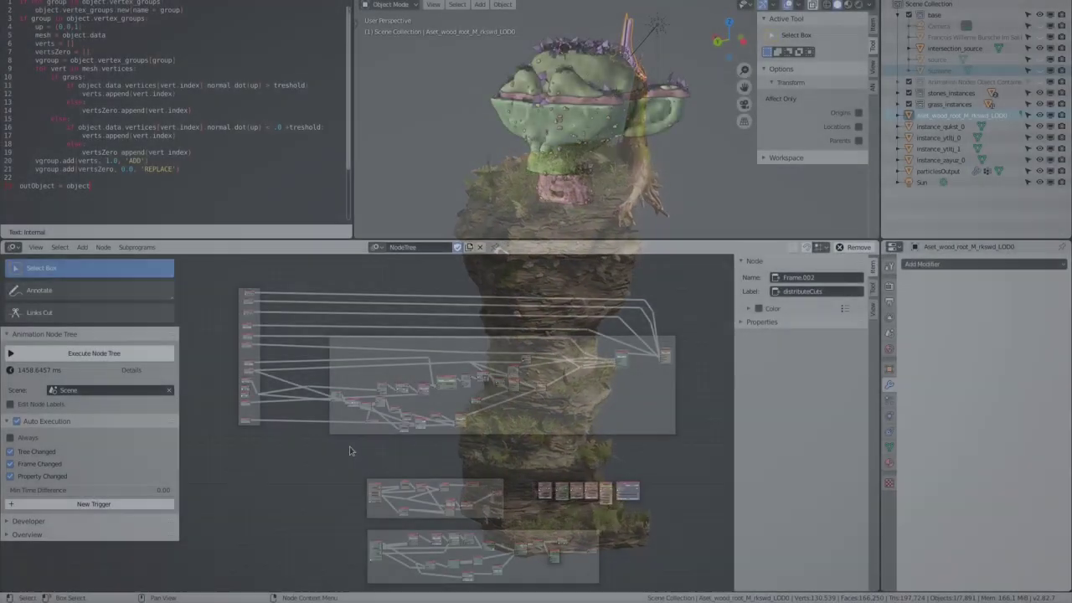
Step: Survey the NodeTree frames in an overview, ending near the Input frame
{"action": "scroll", "coordinate": [251, 306], "scroll_direction": "up", "scroll_amount": 3}
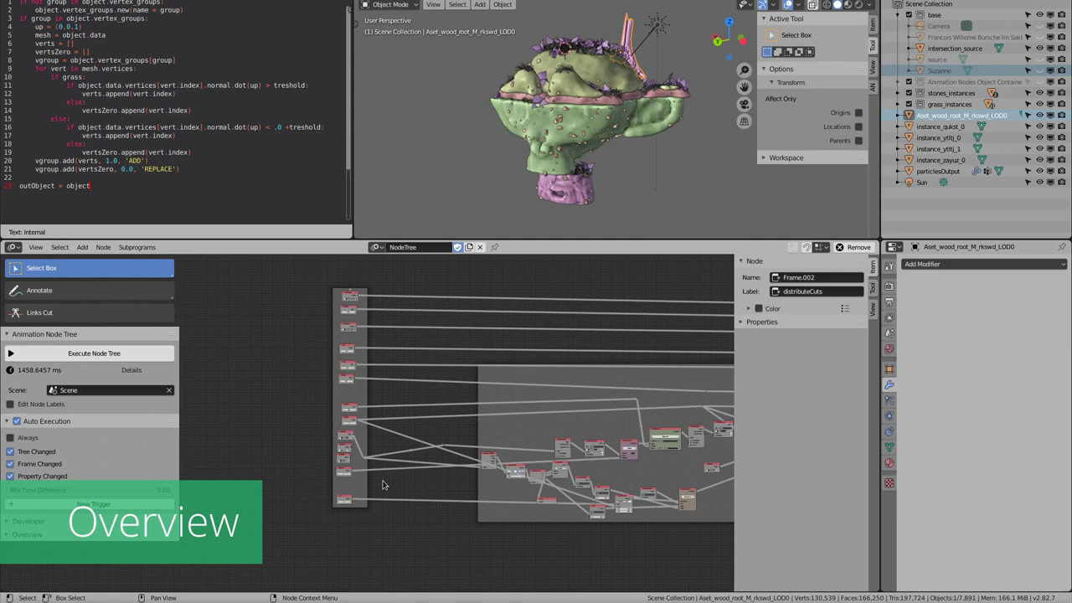
{"action": "scroll", "coordinate": [418, 522], "scroll_direction": "right", "scroll_amount": 2, "text": "ctrl"}
{"action": "scroll", "coordinate": [412, 366], "scroll_direction": "right", "scroll_amount": 2, "text": "ctrl"}
{"action": "scroll", "coordinate": [412, 366], "scroll_direction": "right", "scroll_amount": 3, "text": "ctrl"}
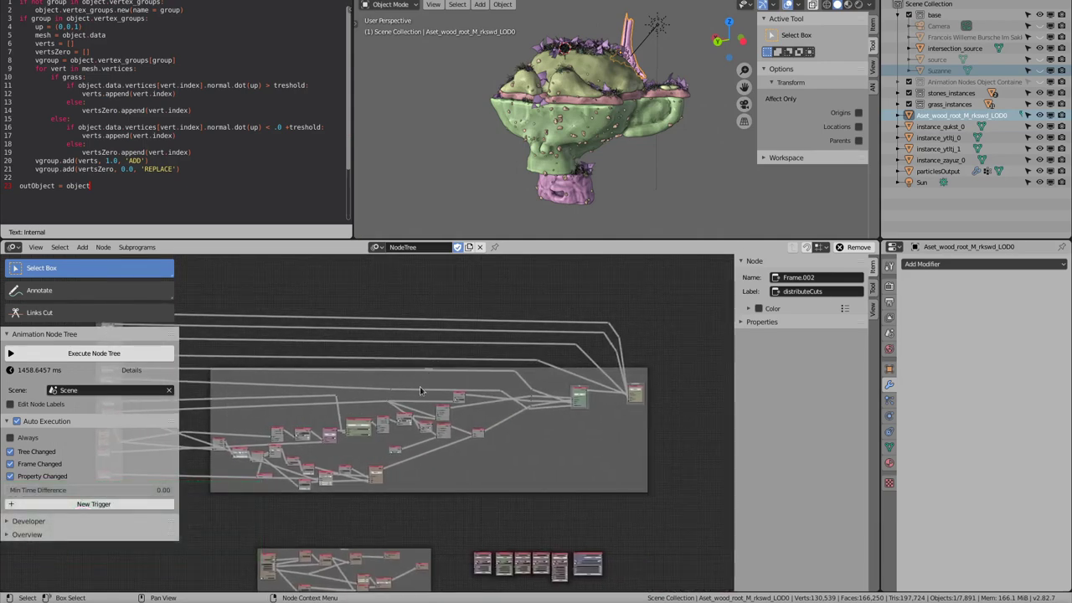
{"action": "scroll", "coordinate": [421, 378], "scroll_direction": "down", "scroll_amount": 3, "text": "shift"}
{"action": "scroll", "coordinate": [402, 360], "scroll_direction": "down", "scroll_amount": 4, "text": "shift"}
{"action": "scroll", "coordinate": [374, 341], "scroll_direction": "up", "scroll_amount": 2}
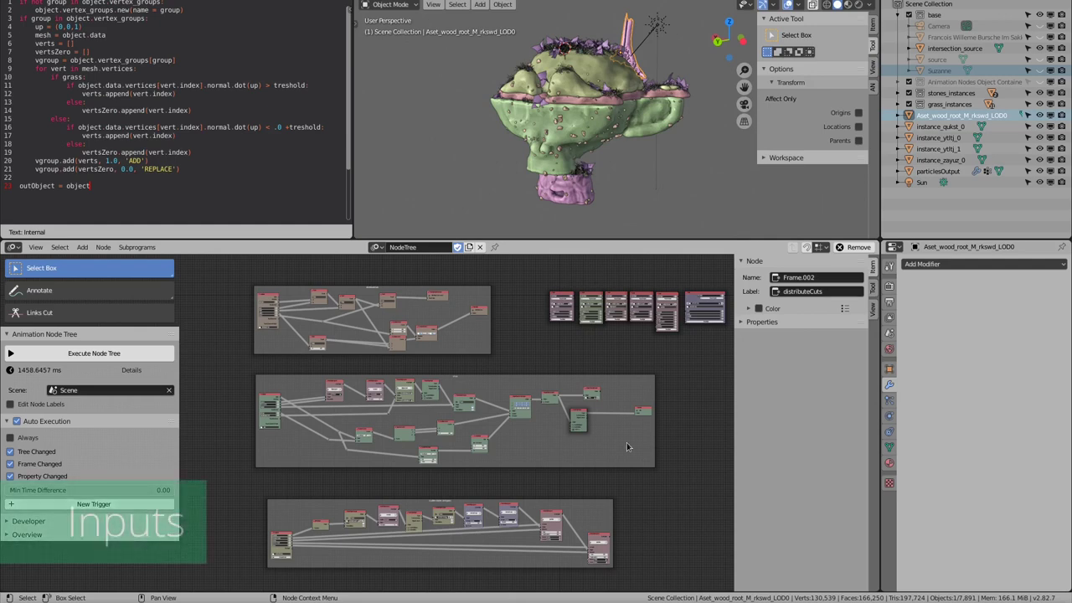
Step: Zoom into the Input frame with the node editor maximized and read its first nodes
{"action": "middle_click_drag", "start_coordinate": [627, 442], "coordinate": [714, 521]}
{"action": "scroll", "coordinate": [441, 383], "scroll_direction": "up", "scroll_amount": 4}
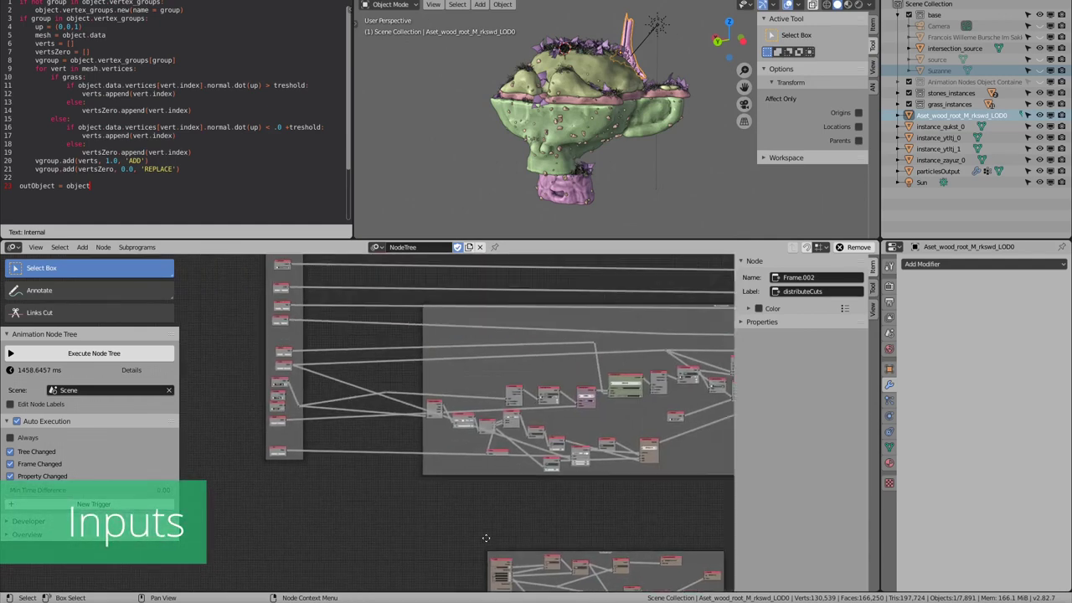
{"action": "scroll", "coordinate": [377, 373], "scroll_direction": "up", "scroll_amount": 3}
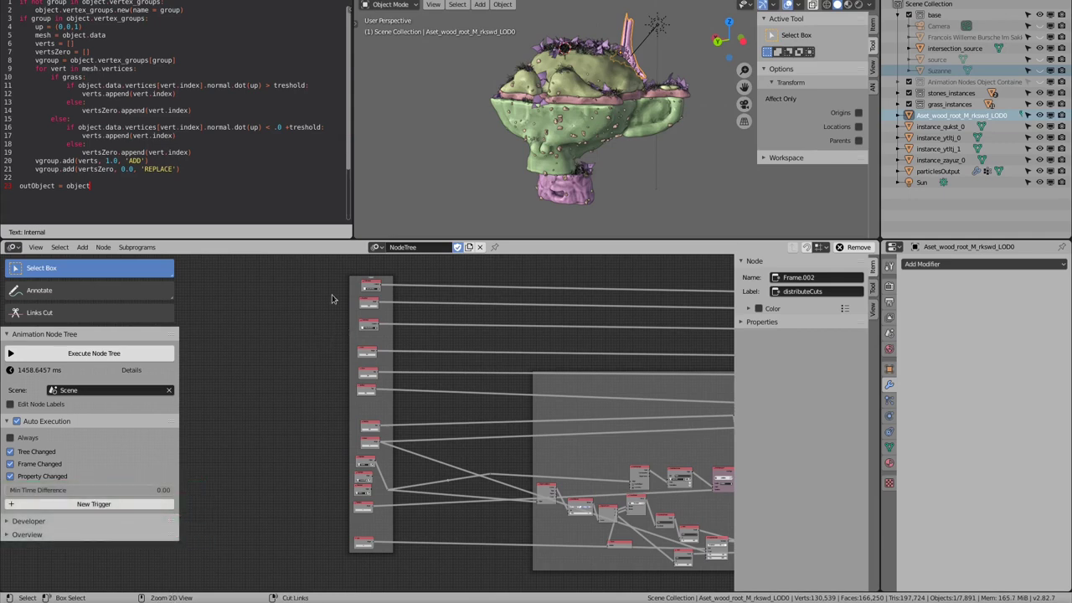
{"action": "key", "text": "ctrl+space"}
{"action": "scroll", "coordinate": [457, 300], "scroll_direction": "up", "scroll_amount": 3}
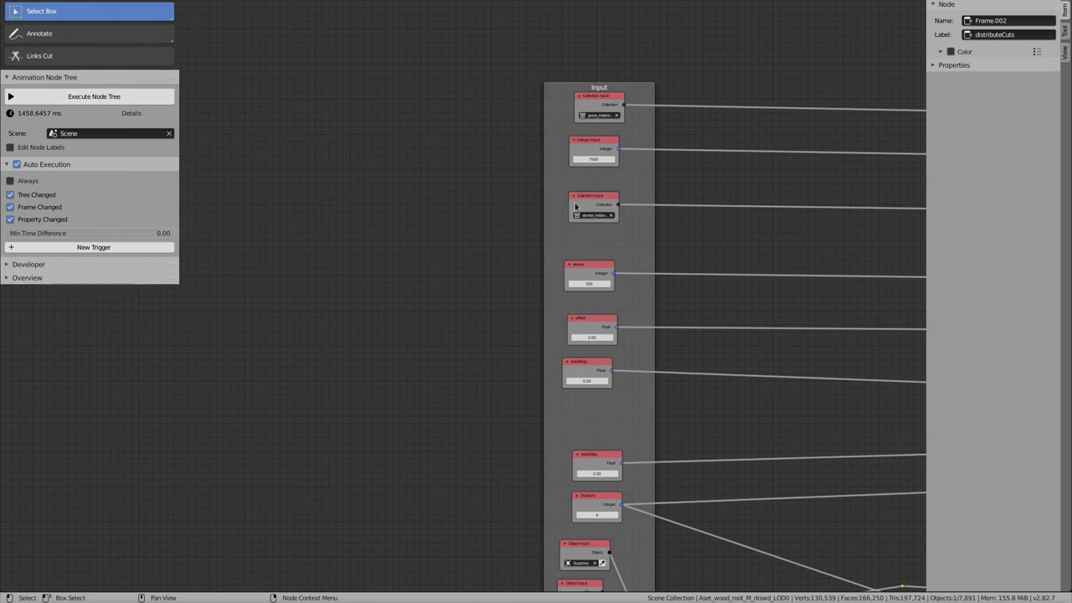
{"action": "middle_click_drag", "start_coordinate": [586, 219], "coordinate": [413, 206]}
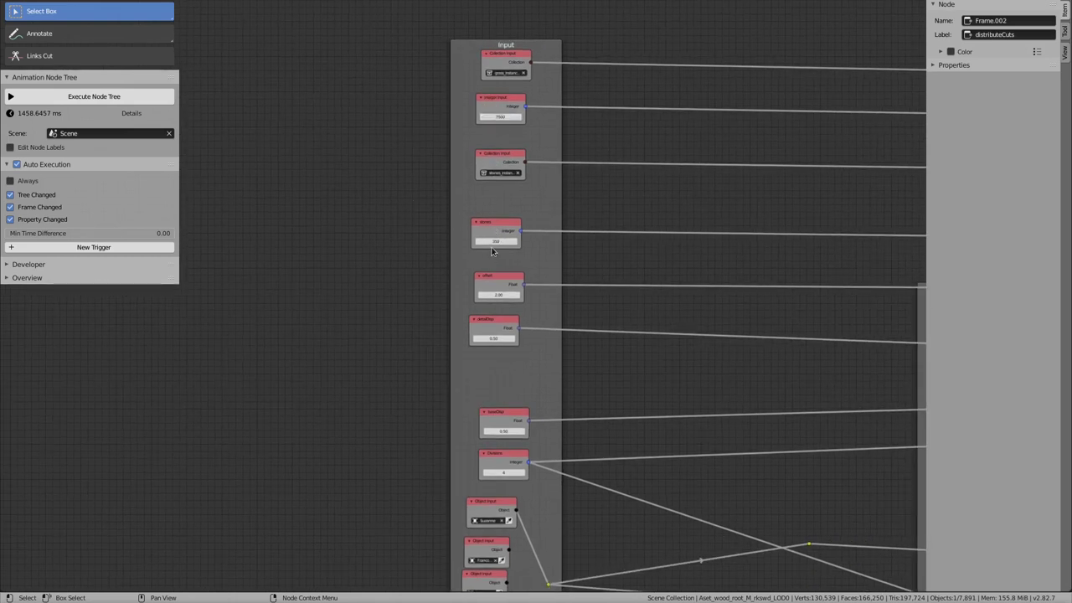
Step: Pan down to the Divisions, object, Subdivisions and seed inputs, then restore the layout
{"action": "mouse_move", "coordinate": [425, 289]}
{"action": "middle_mouse_down"}
{"action": "mouse_move", "coordinate": [380, 239]}
{"action": "mouse_move", "coordinate": [371, 208]}
{"action": "middle_mouse_up"}
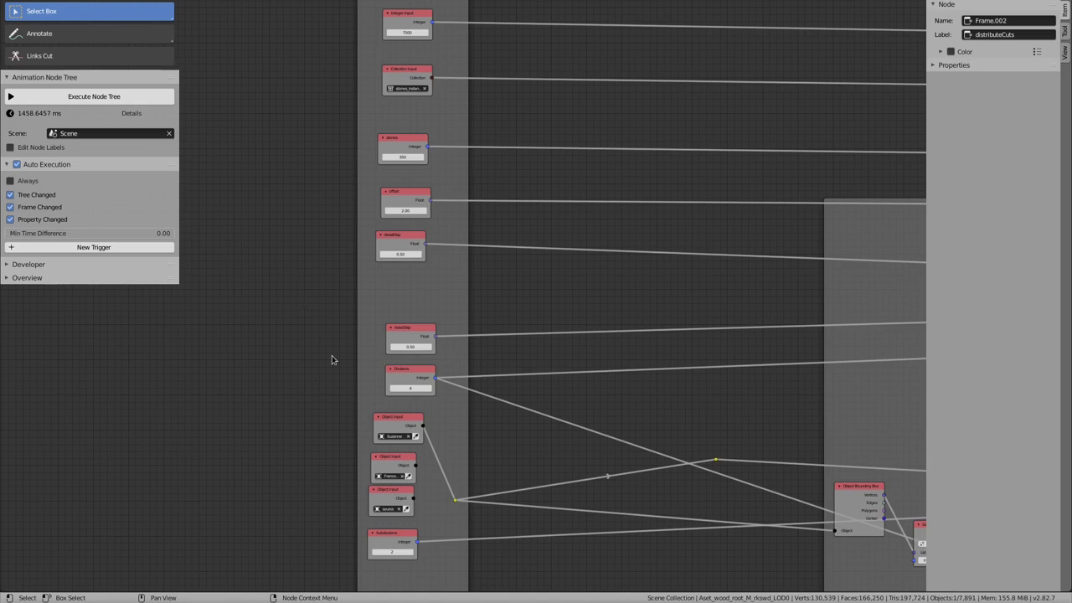
{"action": "middle_click_drag", "start_coordinate": [332, 359], "coordinate": [287, 299]}
{"action": "scroll", "coordinate": [287, 299], "scroll_direction": "up", "scroll_amount": 3}
{"action": "middle_click_drag", "start_coordinate": [218, 283], "coordinate": [265, 288]}
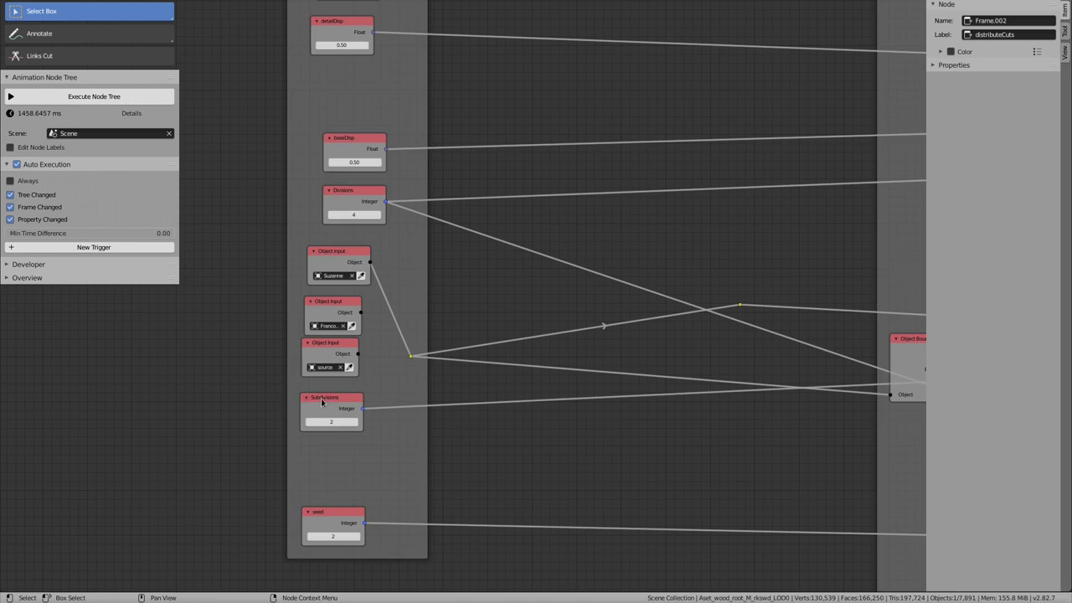
{"action": "middle_click_drag", "start_coordinate": [355, 452], "coordinate": [285, 459]}
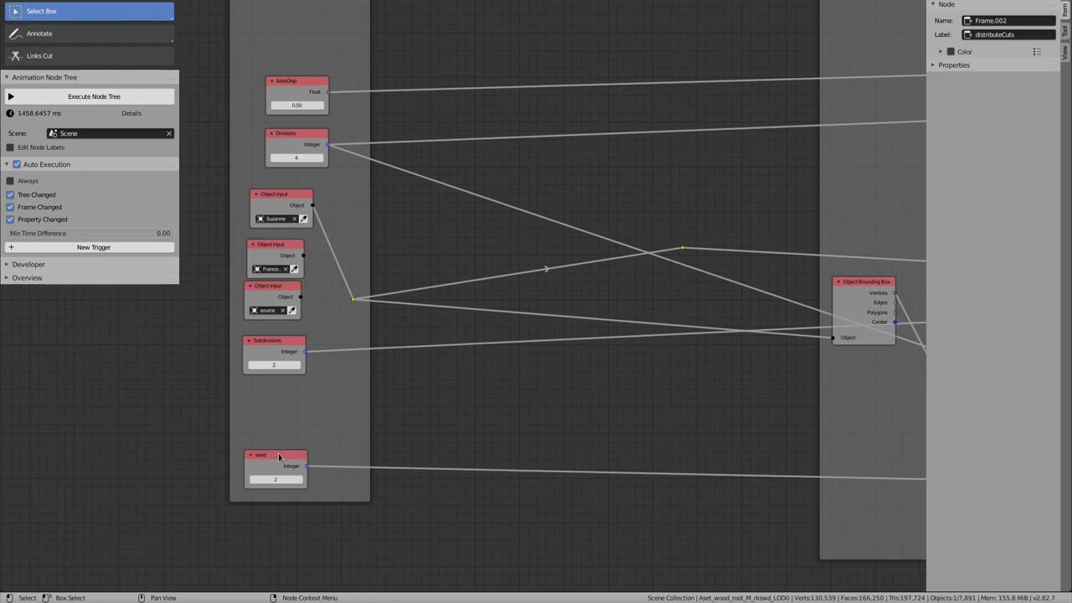
{"action": "key", "text": "ctrl+space"}
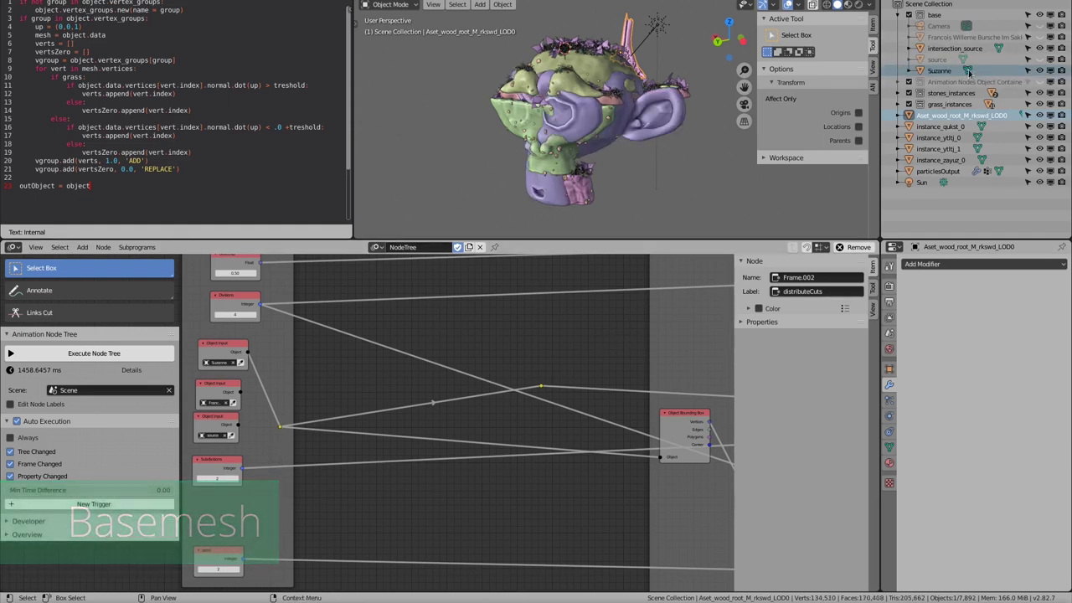
Step: Isolate Suzanne in Local View and orbit to face it head-on
{"action": "left_click", "coordinate": [939, 71]}
{"action": "key", "text": "KP_Divide"}
{"action": "mouse_move", "coordinate": [584, 128]}
{"action": "middle_mouse_down"}
{"action": "mouse_move", "coordinate": [628, 132]}
{"action": "mouse_move", "coordinate": [600, 117]}
{"action": "middle_mouse_up"}
{"action": "scroll", "coordinate": [594, 135], "scroll_direction": "up", "scroll_amount": 3}
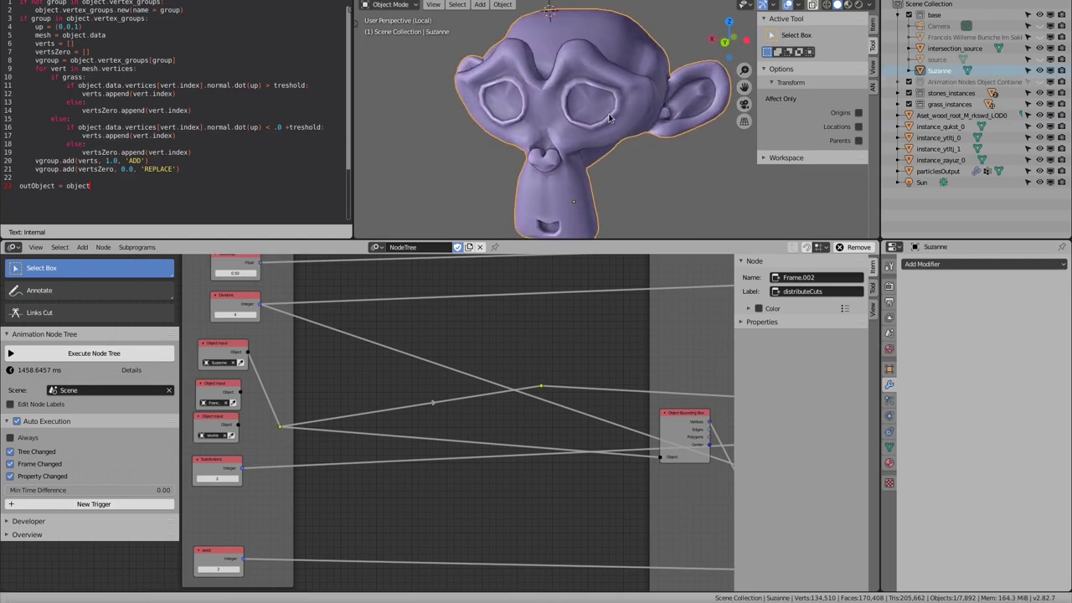
{"action": "scroll", "coordinate": [591, 100], "scroll_direction": "down", "scroll_amount": 2}
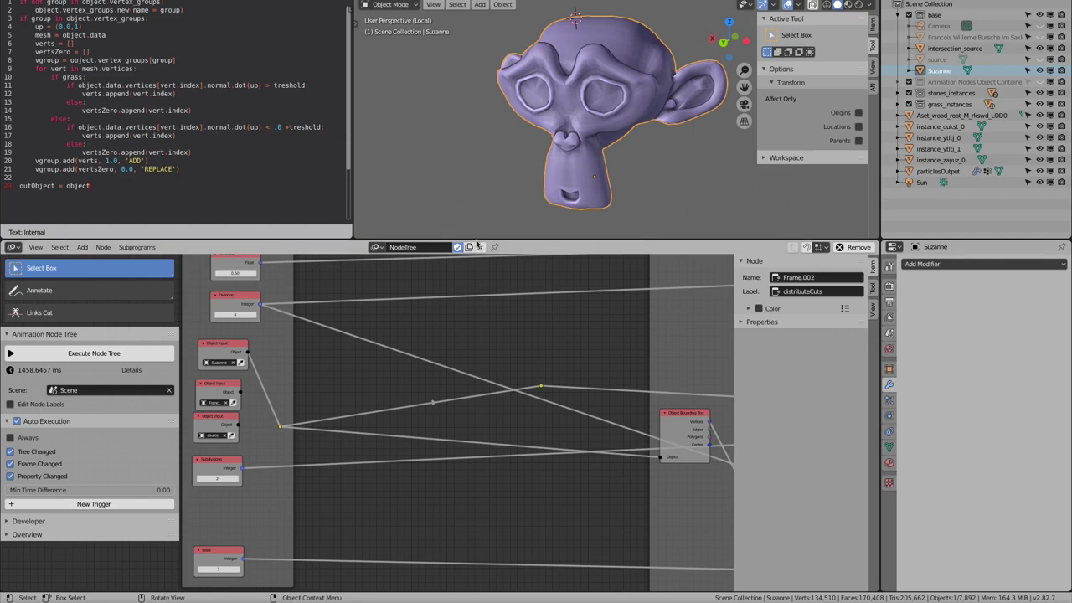
Step: Raise the area border to give the node editor more height and recenter the tree
{"action": "left_click_drag", "start_coordinate": [475, 239], "coordinate": [474, 173]}
{"action": "middle_click_drag", "start_coordinate": [488, 227], "coordinate": [450, 294]}
{"action": "scroll", "coordinate": [407, 310], "scroll_direction": "down", "scroll_amount": 2}
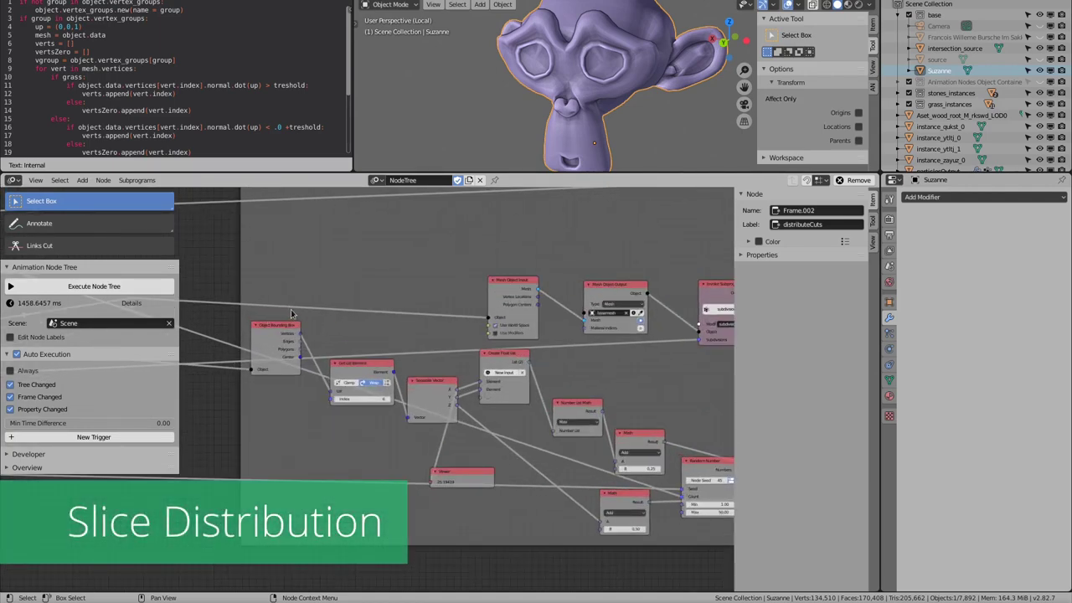
Step: Unhide and expand the Animation Nodes container collection, selecting intersection_source.001
{"action": "left_click_drag", "start_coordinate": [285, 327], "coordinate": [273, 334]}
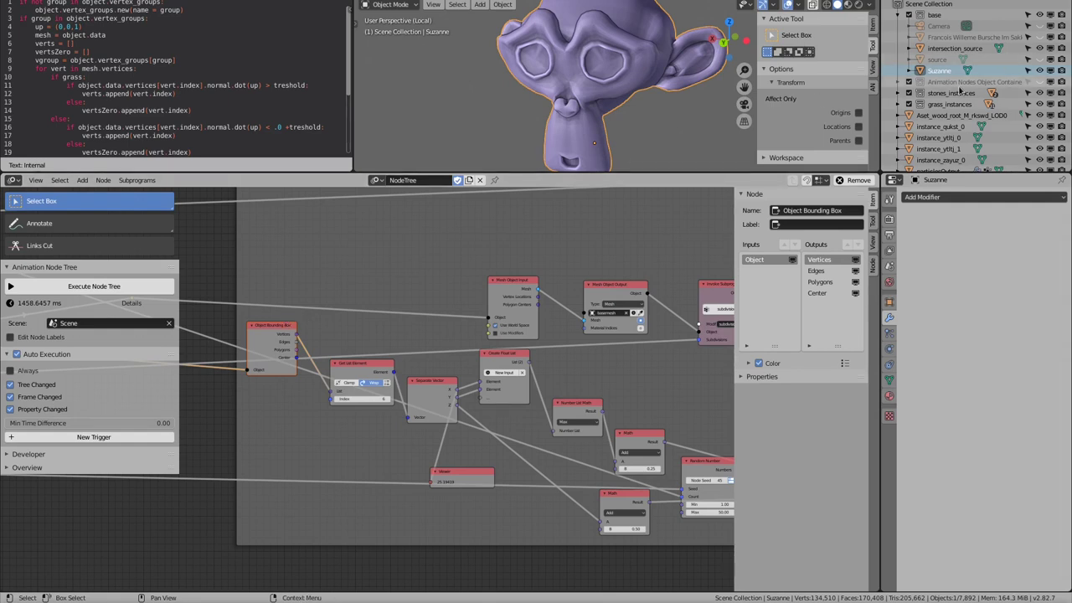
{"action": "left_click", "coordinate": [1040, 82]}
{"action": "left_click", "coordinate": [901, 82]}
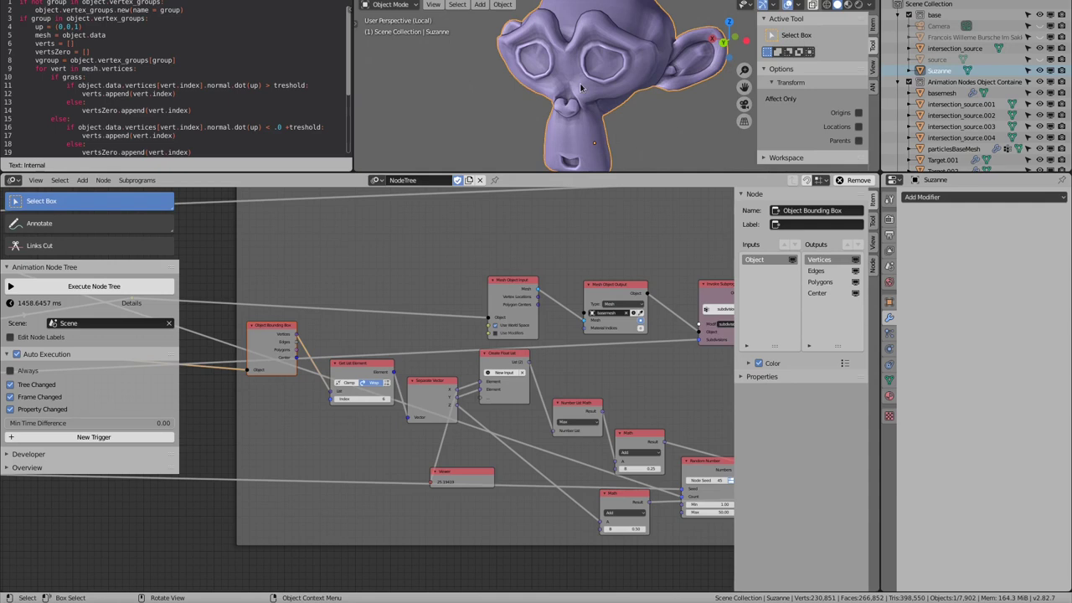
{"action": "left_click", "coordinate": [961, 104]}
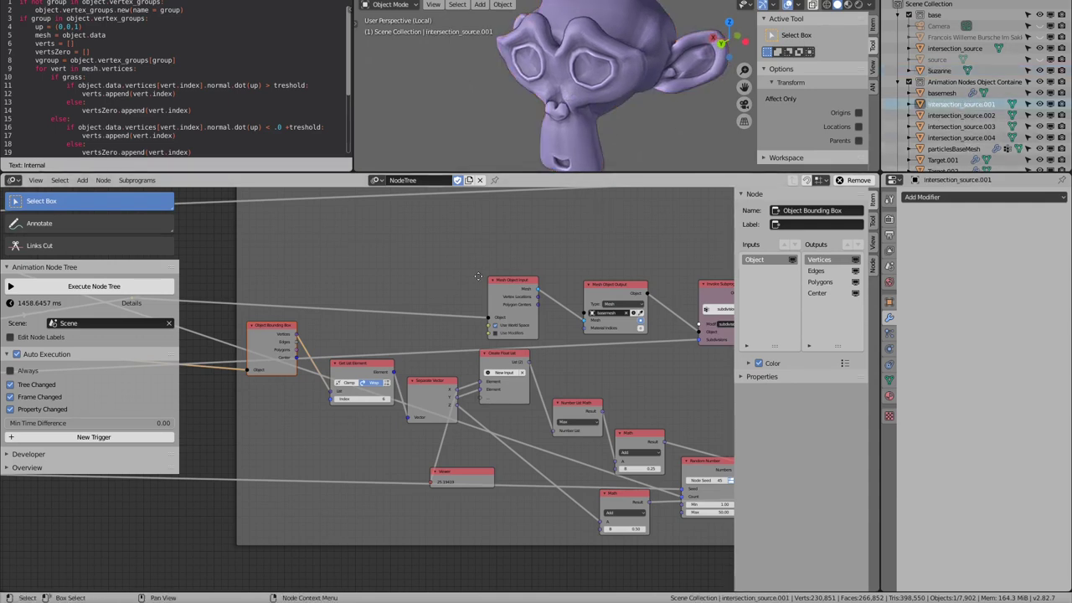
{"action": "mouse_move", "coordinate": [140, 309]}
{"action": "middle_mouse_down"}
{"action": "mouse_move", "coordinate": [435, 296]}
{"action": "mouse_move", "coordinate": [509, 309]}
{"action": "middle_mouse_up"}
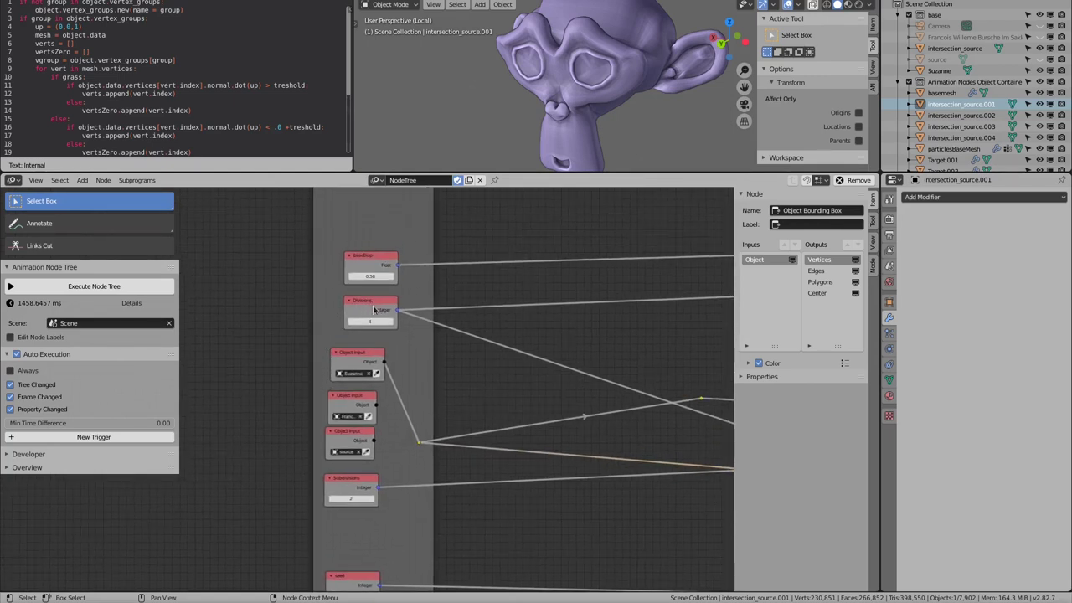
Step: Isolate slice boxes intersection_source.001–.004 in Local View, then deselect
{"action": "left_click", "coordinate": [954, 137], "text": "shift"}
{"action": "right_click", "coordinate": [954, 138]}
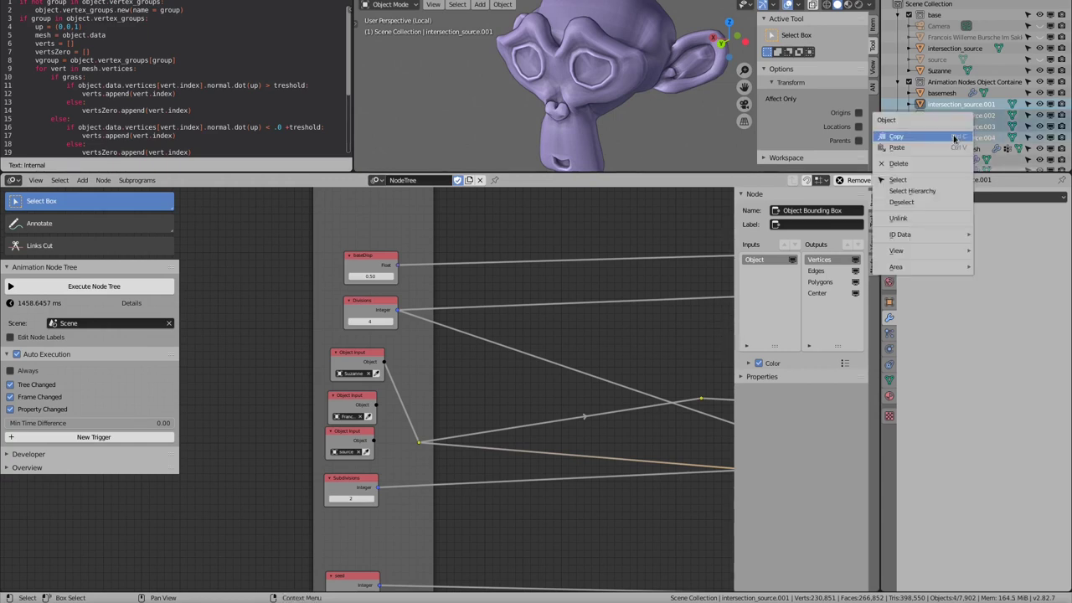
{"action": "left_click", "coordinate": [901, 181]}
{"action": "key", "text": "KP_Divide"}
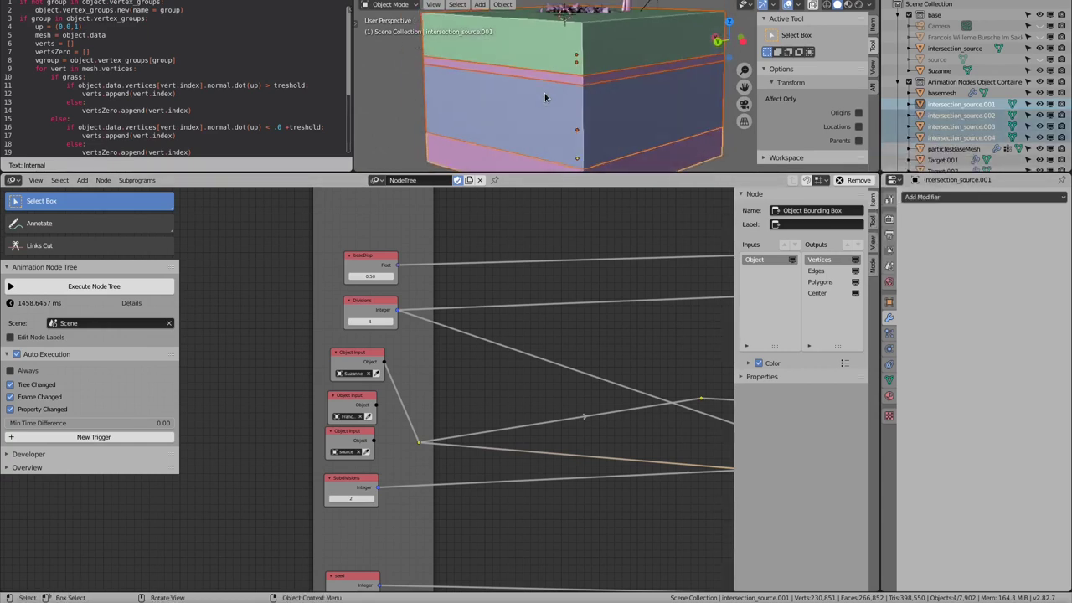
{"action": "key", "text": "KP_Divide"}
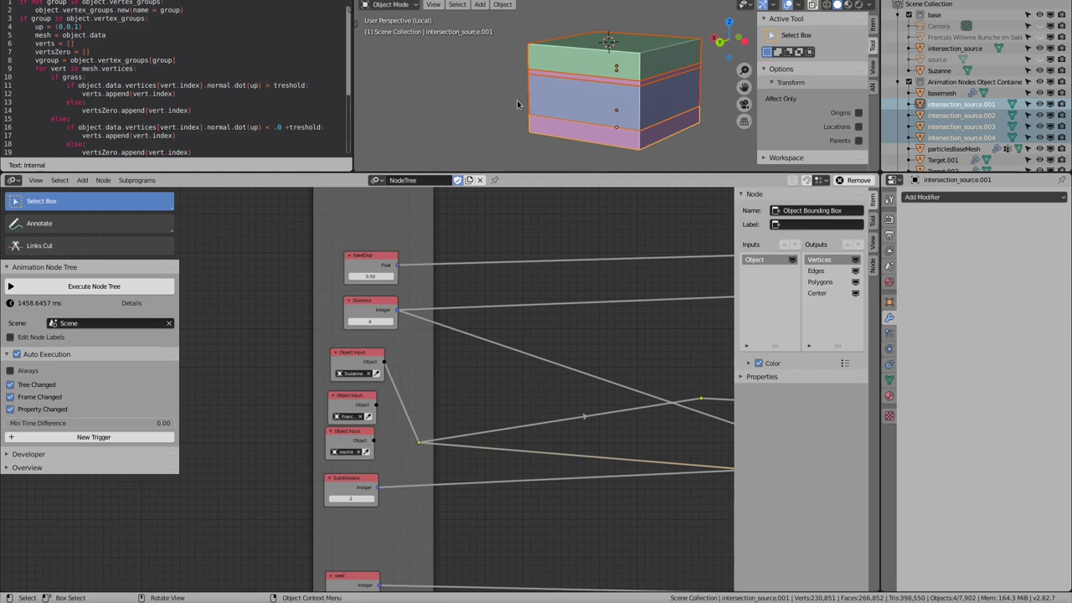
{"action": "left_click", "coordinate": [513, 109]}
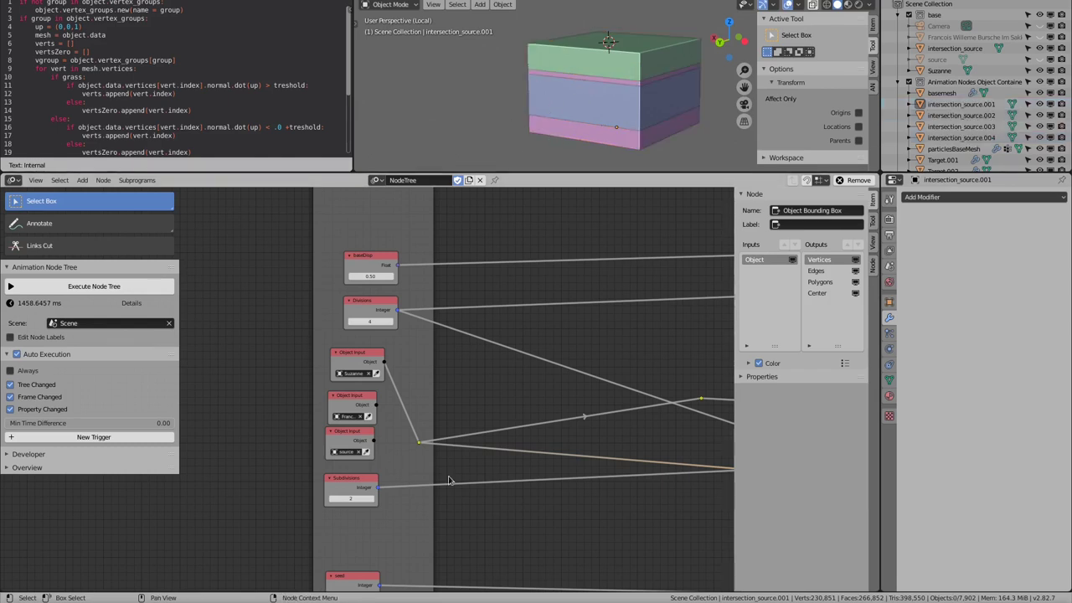
{"action": "scroll", "coordinate": [449, 479], "scroll_direction": "down", "scroll_amount": 3, "text": "shift"}
Step: Change the seed input, settling on 1, to recompute the layers
{"action": "left_click", "coordinate": [362, 484]}
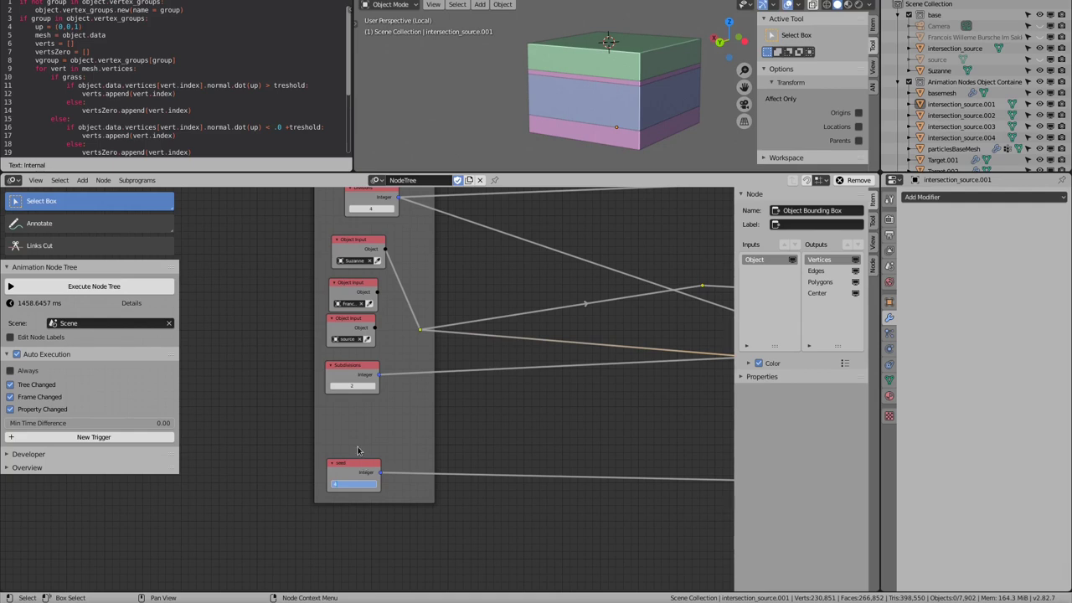
{"action": "type", "text": "4"}
{"action": "key", "text": "Return"}
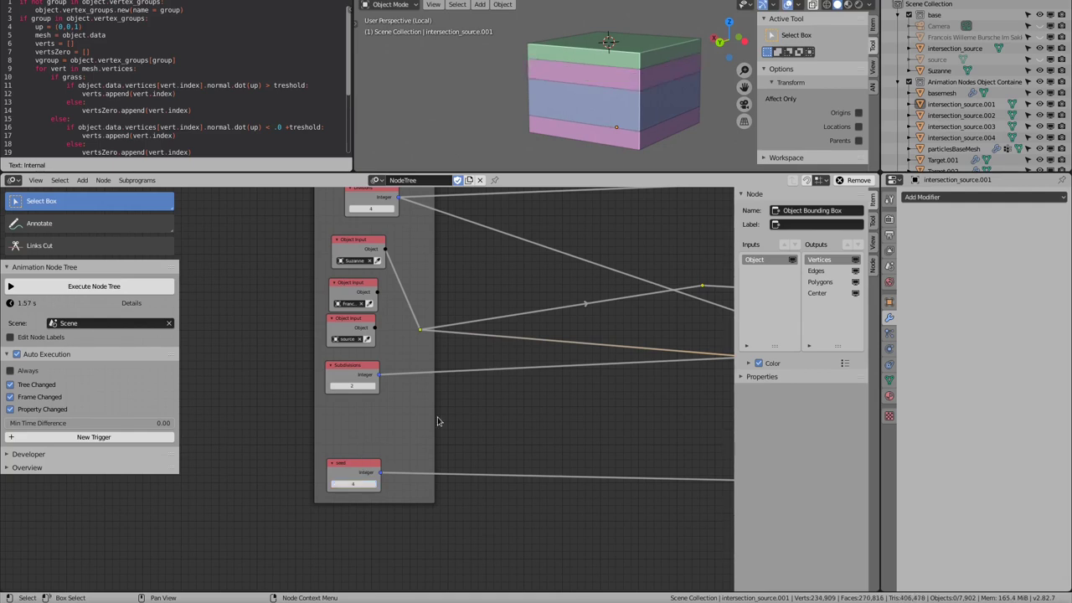
{"action": "left_click", "coordinate": [353, 484]}
{"action": "key", "text": "Return"}
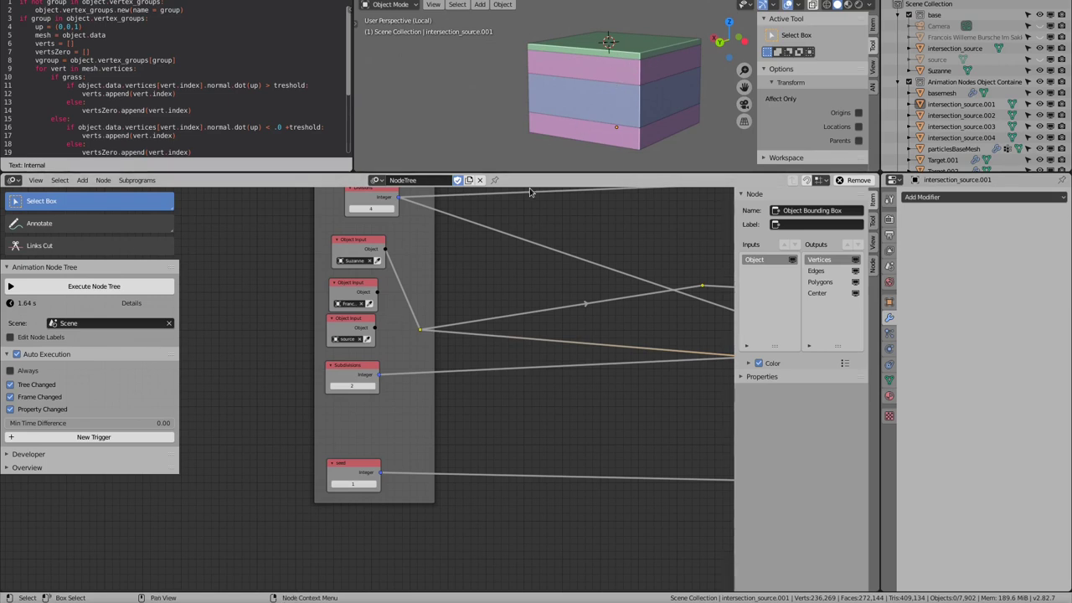
Step: Raise Divisions to 5, after trying 2, so the block splits into more layers
{"action": "middle_click_drag", "start_coordinate": [374, 218], "coordinate": [365, 256]}
{"action": "left_click", "coordinate": [365, 249]}
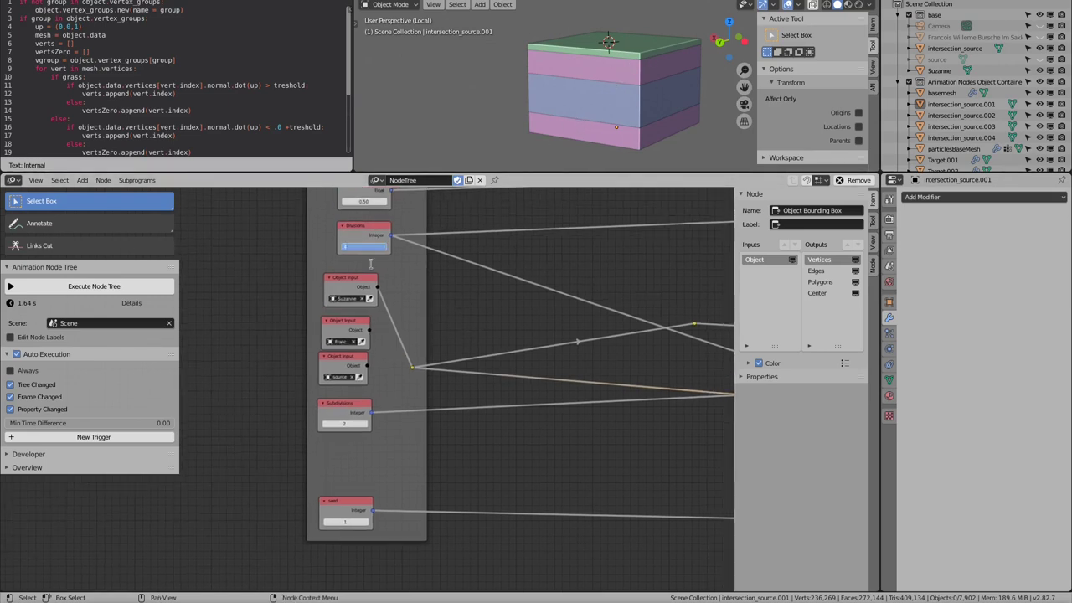
{"action": "type", "text": "2"}
{"action": "key", "text": "Return"}
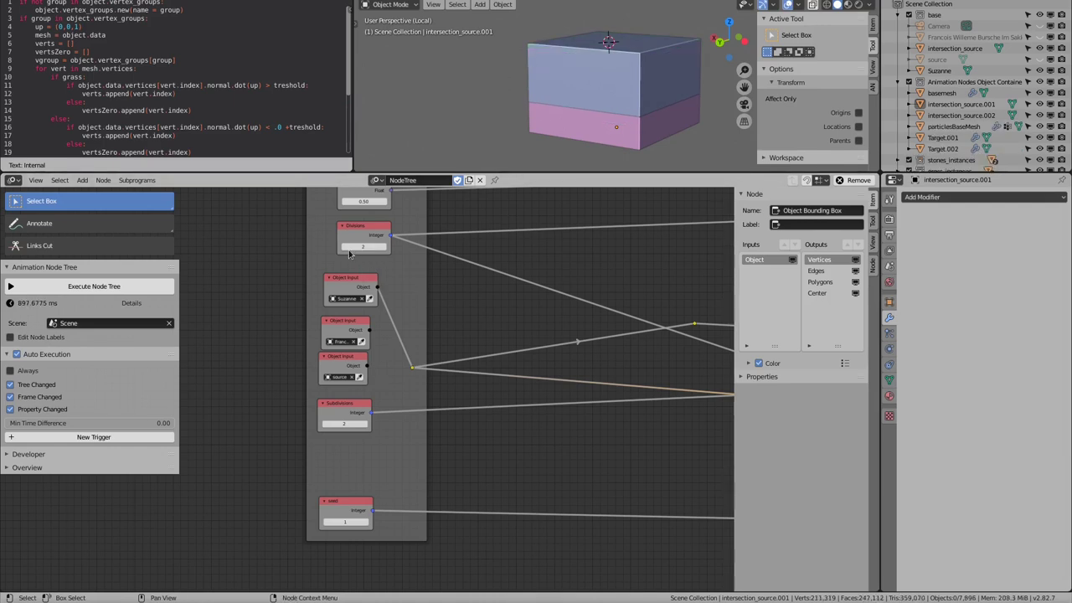
{"action": "left_click", "coordinate": [353, 248]}
{"action": "type", "text": "5"}
{"action": "key", "text": "Return"}
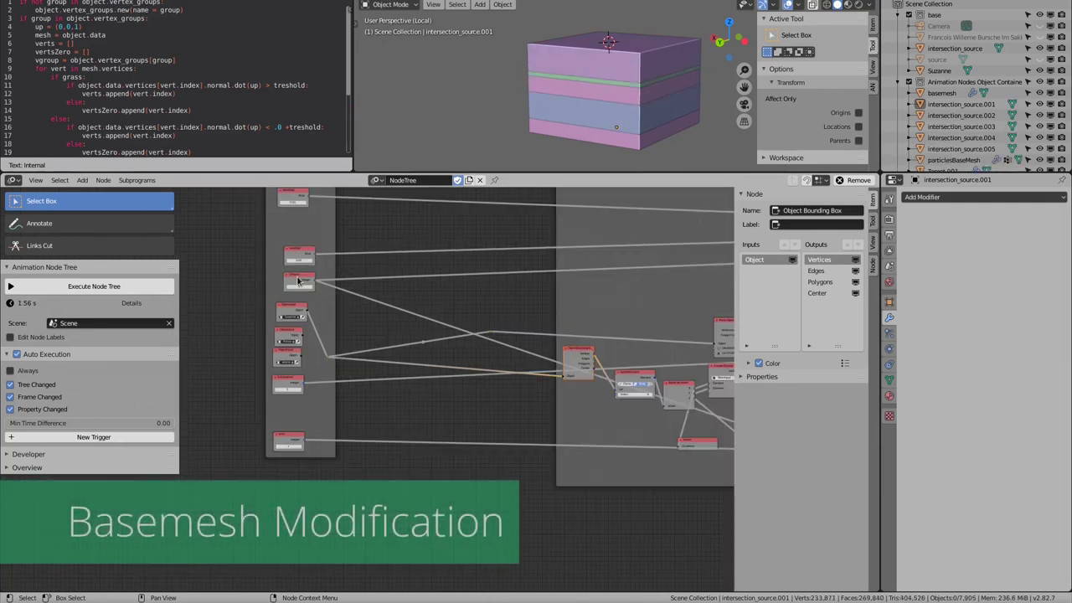
Step: Select the basemesh, find the displacement Invoke Subprogram node, and orbit the displaced Suzanne
{"action": "left_click", "coordinate": [941, 93]}
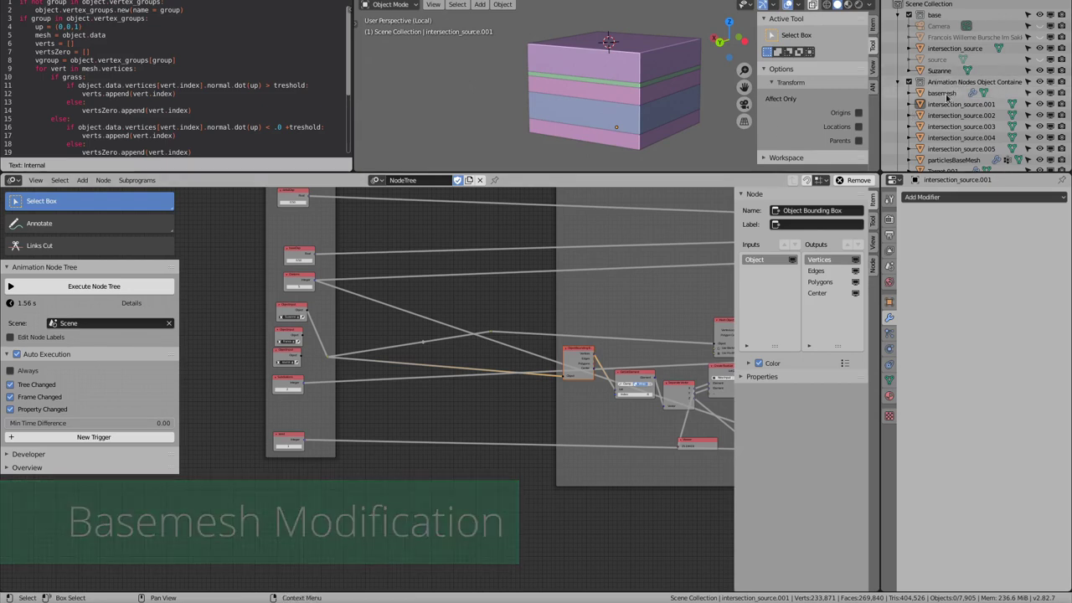
{"action": "scroll", "coordinate": [526, 329], "scroll_direction": "up", "scroll_amount": 2}
{"action": "scroll", "coordinate": [469, 318], "scroll_direction": "up", "scroll_amount": 2}
{"action": "scroll", "coordinate": [466, 315], "scroll_direction": "up", "scroll_amount": 2}
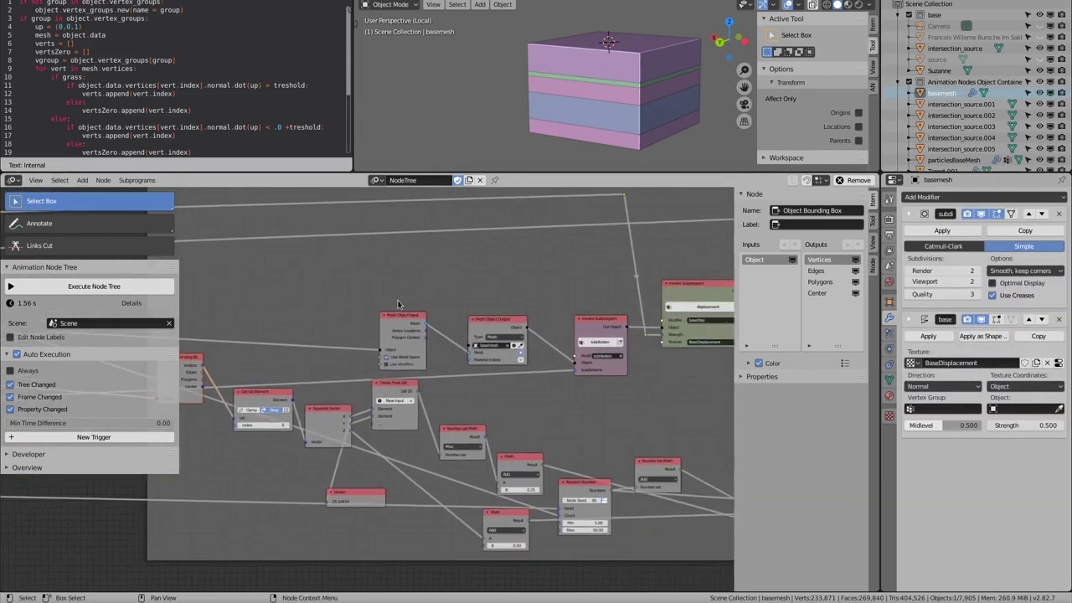
{"action": "scroll", "coordinate": [466, 315], "scroll_direction": "up", "scroll_amount": 2}
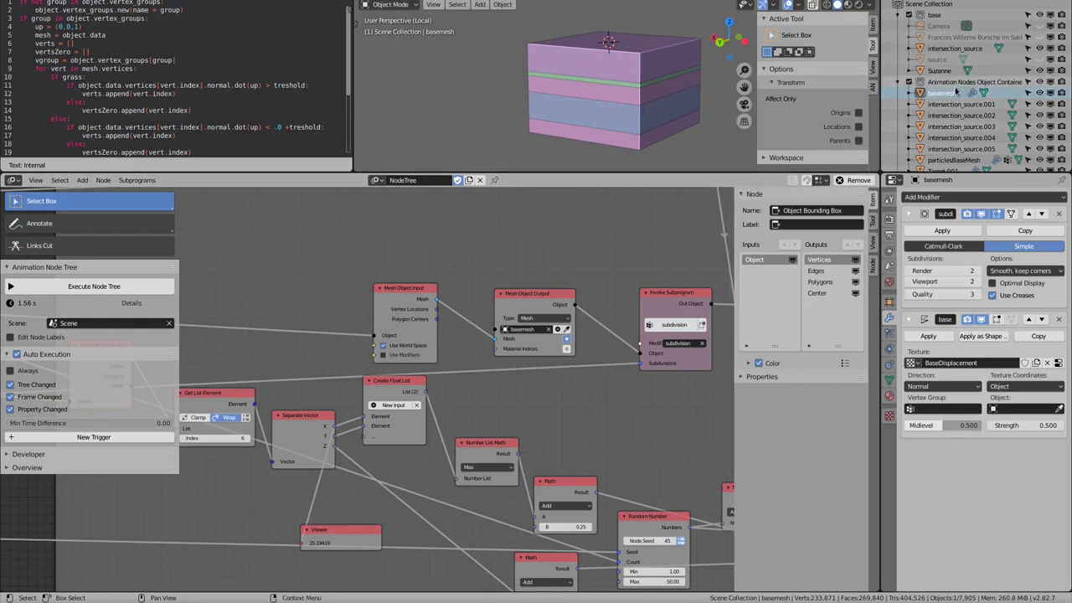
{"action": "scroll", "coordinate": [500, 348], "scroll_direction": "down", "scroll_amount": 5, "text": "ctrl"}
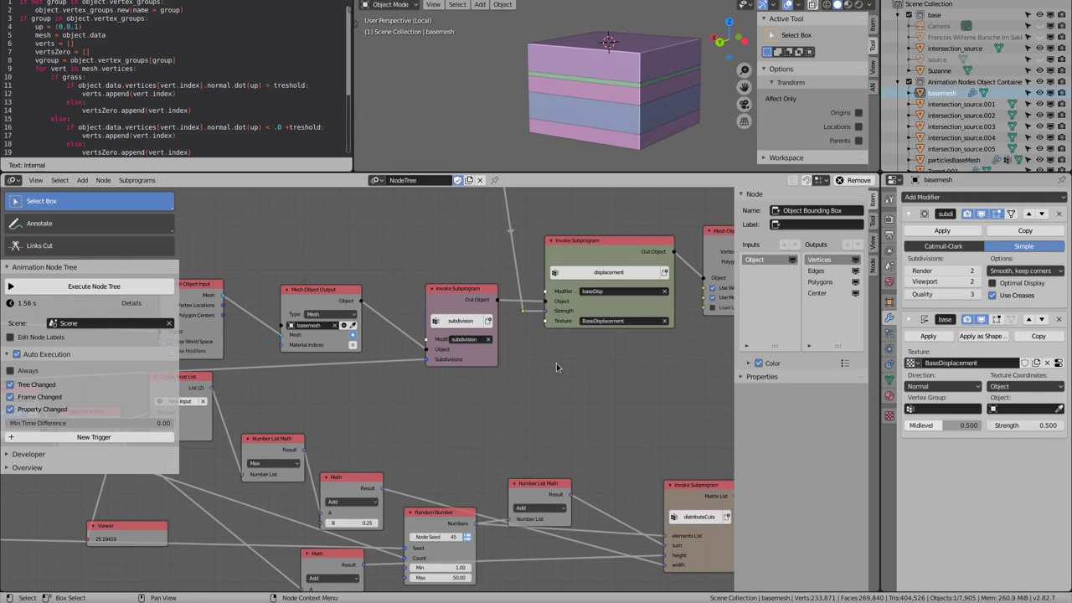
{"action": "middle_click_drag", "start_coordinate": [492, 322], "coordinate": [379, 360]}
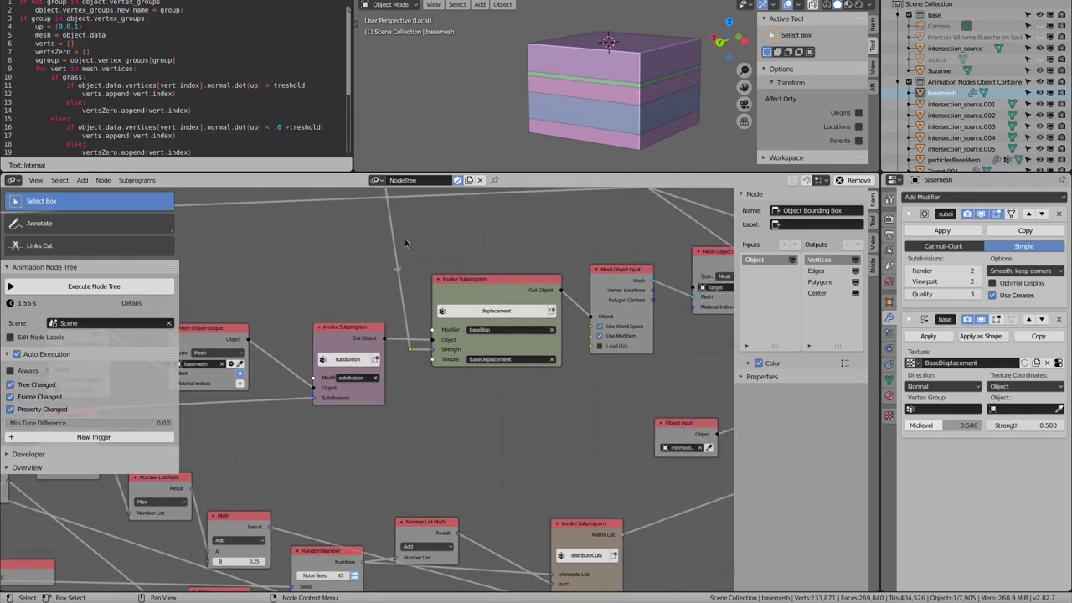
{"action": "middle_click_drag", "start_coordinate": [460, 73], "coordinate": [517, 88]}
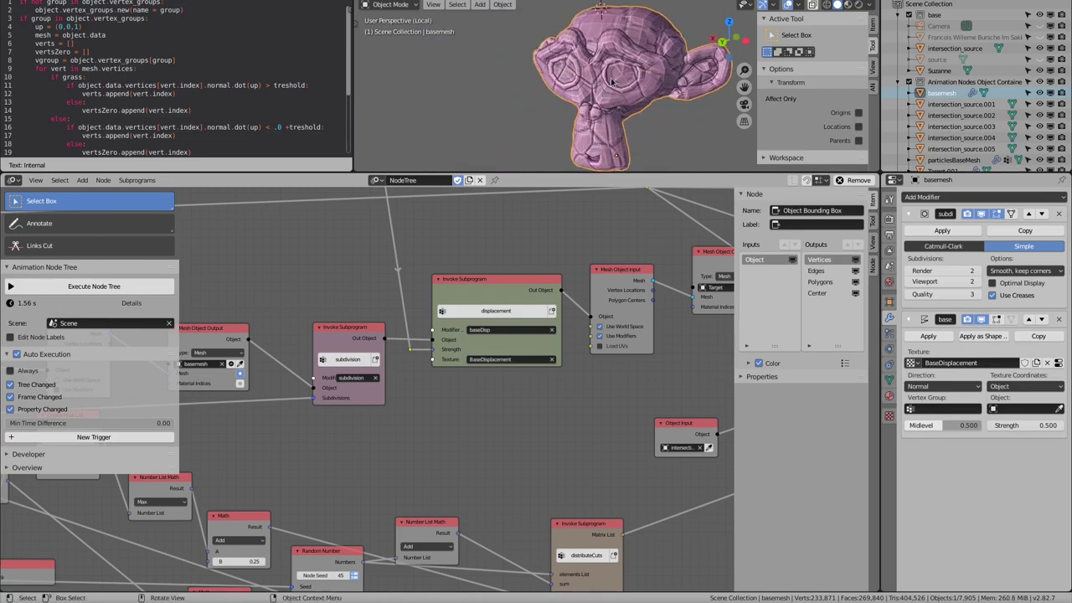
{"action": "middle_click_drag", "start_coordinate": [612, 81], "coordinate": [566, 96]}
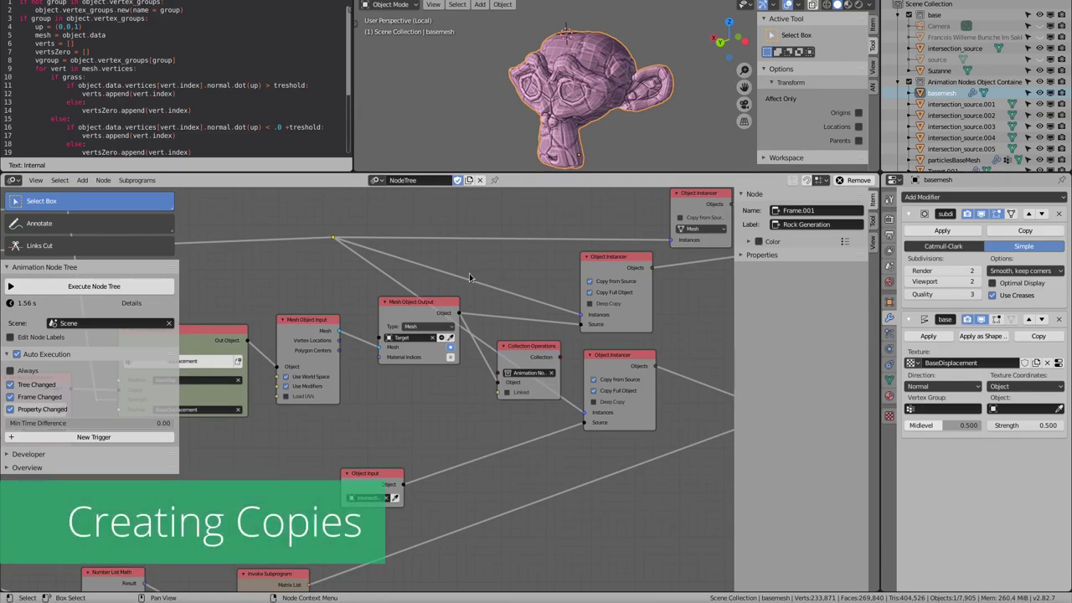
Step: Inspect the boolean, remesh and detail modifiers on Target.002 and Target.001
{"action": "scroll", "coordinate": [322, 303], "scroll_direction": "down", "scroll_amount": 3}
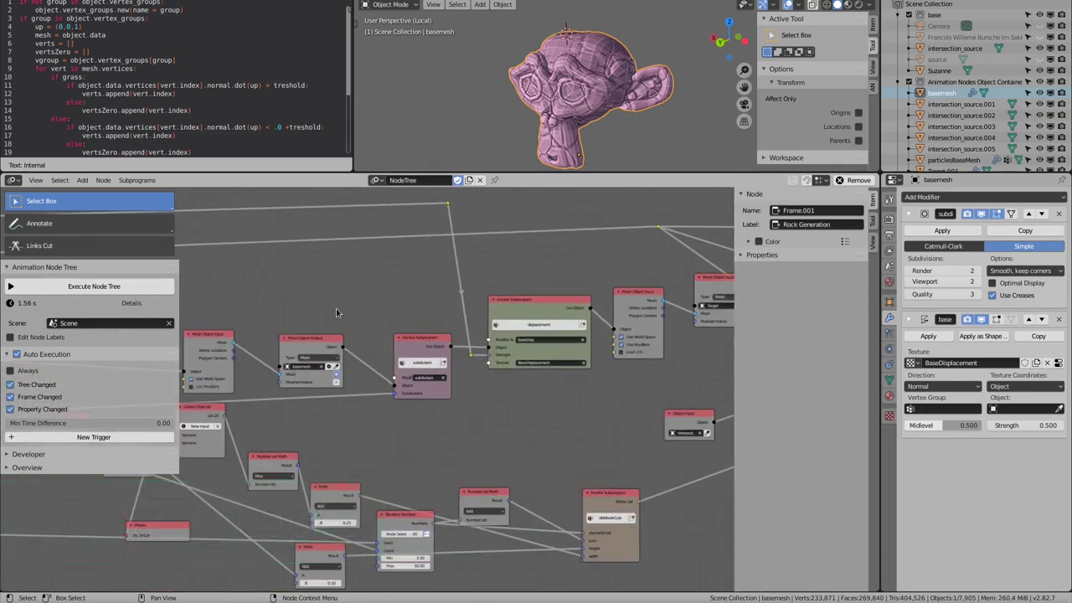
{"action": "scroll", "coordinate": [335, 314], "scroll_direction": "up", "scroll_amount": 3, "text": "ctrl"}
{"action": "scroll", "coordinate": [338, 318], "scroll_direction": "up", "scroll_amount": 3, "text": "ctrl"}
{"action": "scroll", "coordinate": [340, 326], "scroll_direction": "up", "scroll_amount": 3, "text": "ctrl"}
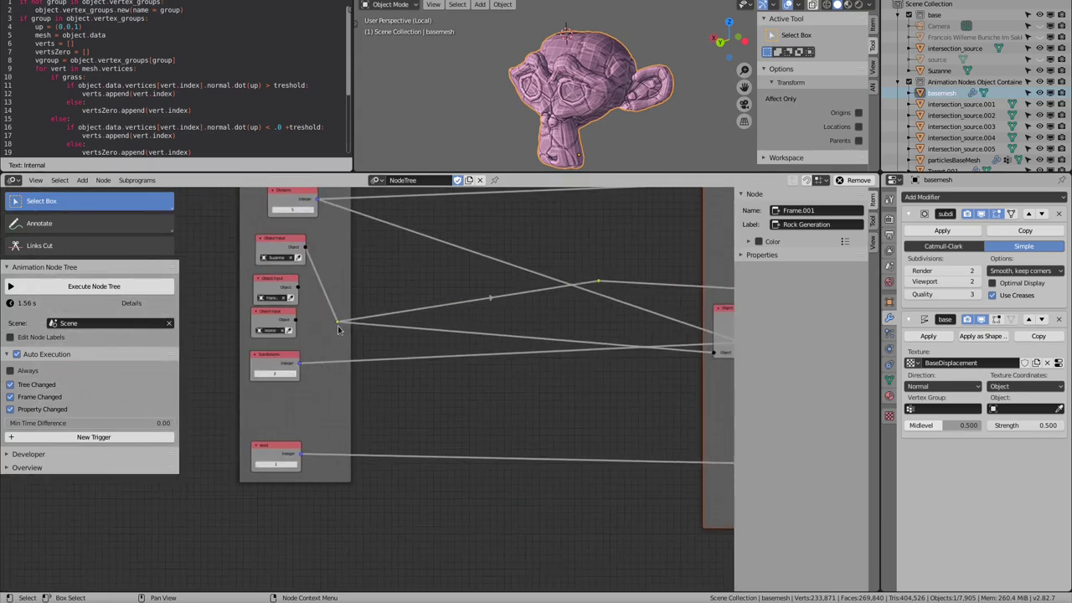
{"action": "scroll", "coordinate": [341, 318], "scroll_direction": "up", "scroll_amount": 4, "text": "ctrl"}
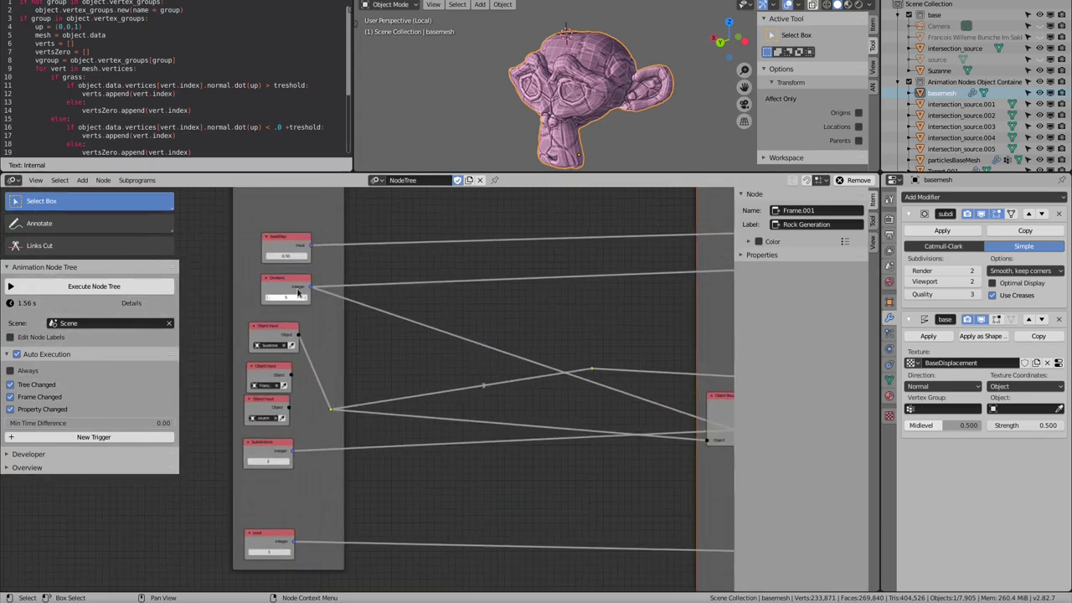
{"action": "scroll", "coordinate": [503, 310], "scroll_direction": "down", "scroll_amount": 5, "text": "ctrl"}
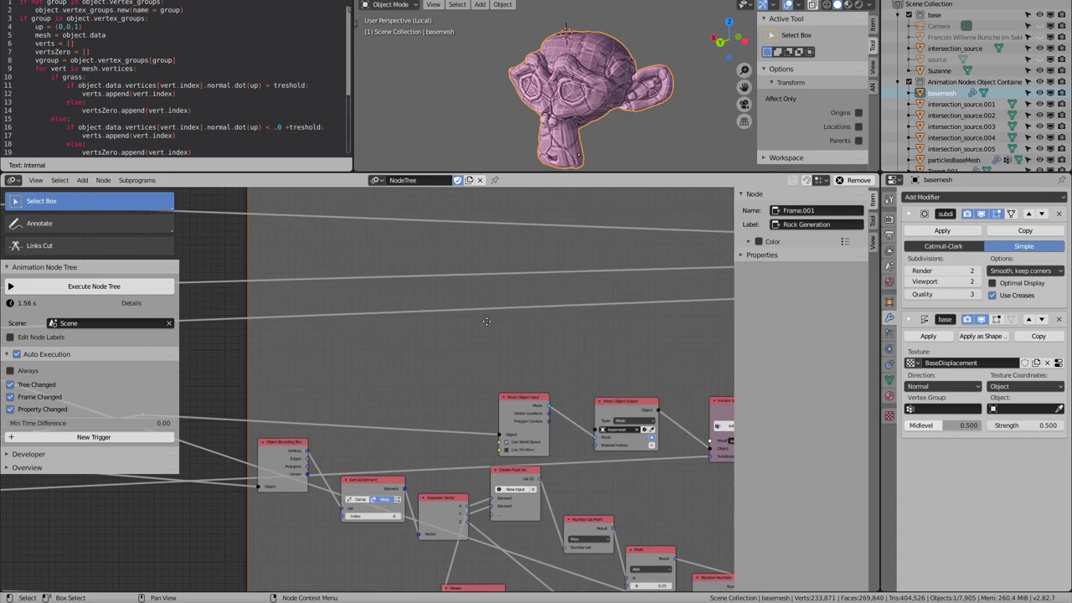
{"action": "scroll", "coordinate": [486, 321], "scroll_direction": "down", "scroll_amount": 2, "text": "ctrl"}
{"action": "scroll", "coordinate": [963, 100], "scroll_direction": "down", "scroll_amount": 3}
{"action": "left_click", "coordinate": [939, 92]}
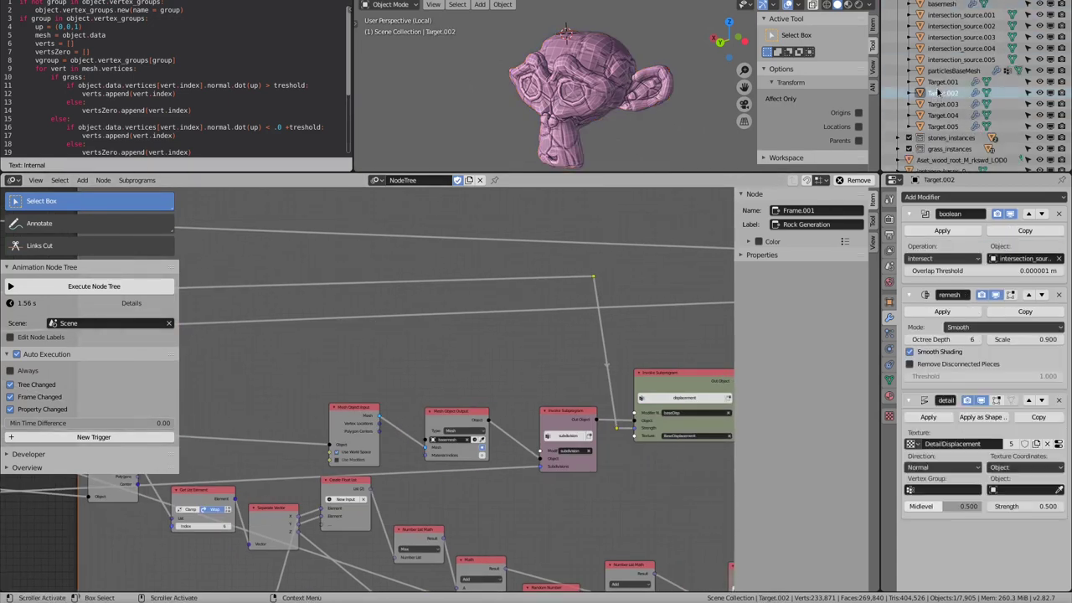
{"action": "left_click", "coordinate": [959, 83]}
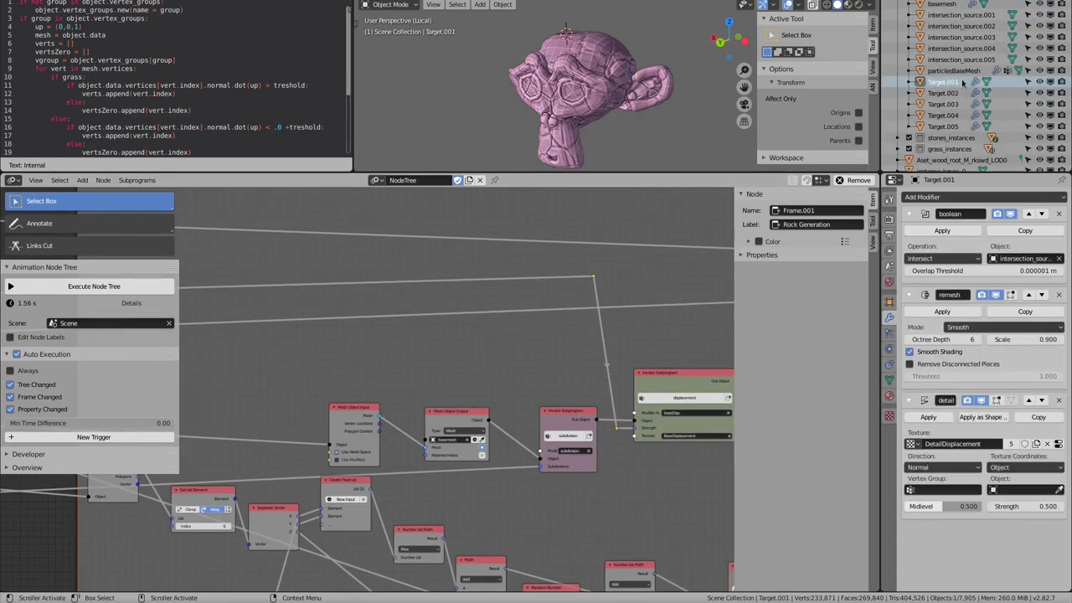
Step: Select Target.001–.005 with Select Hierarchy, then clear the selection
{"action": "left_click", "coordinate": [942, 126], "text": "shift"}
{"action": "right_click", "coordinate": [934, 124]}
{"action": "left_click", "coordinate": [922, 116]}
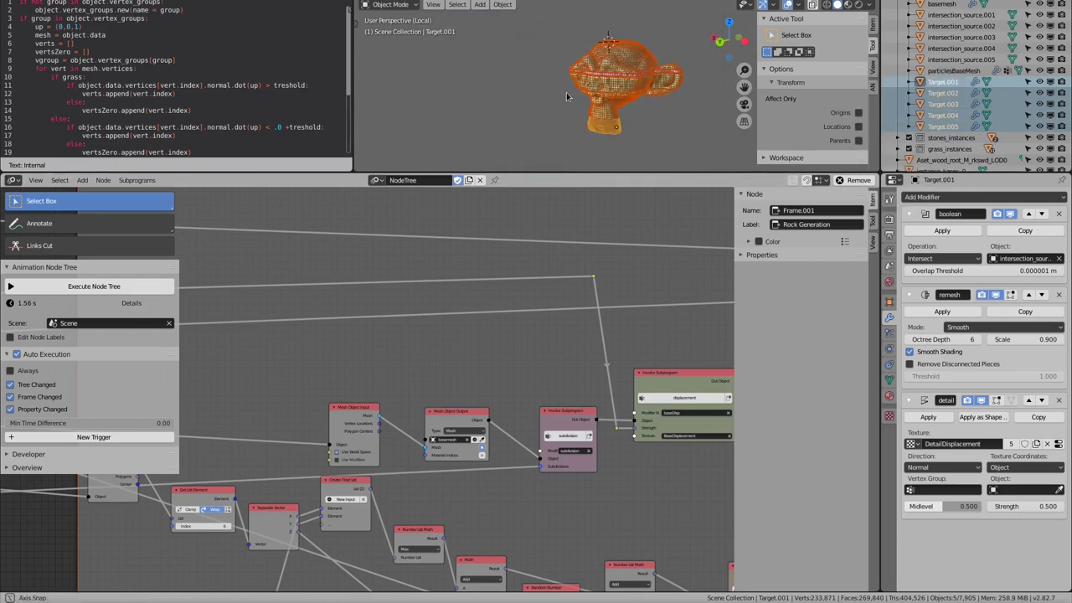
{"action": "left_click", "coordinate": [534, 88]}
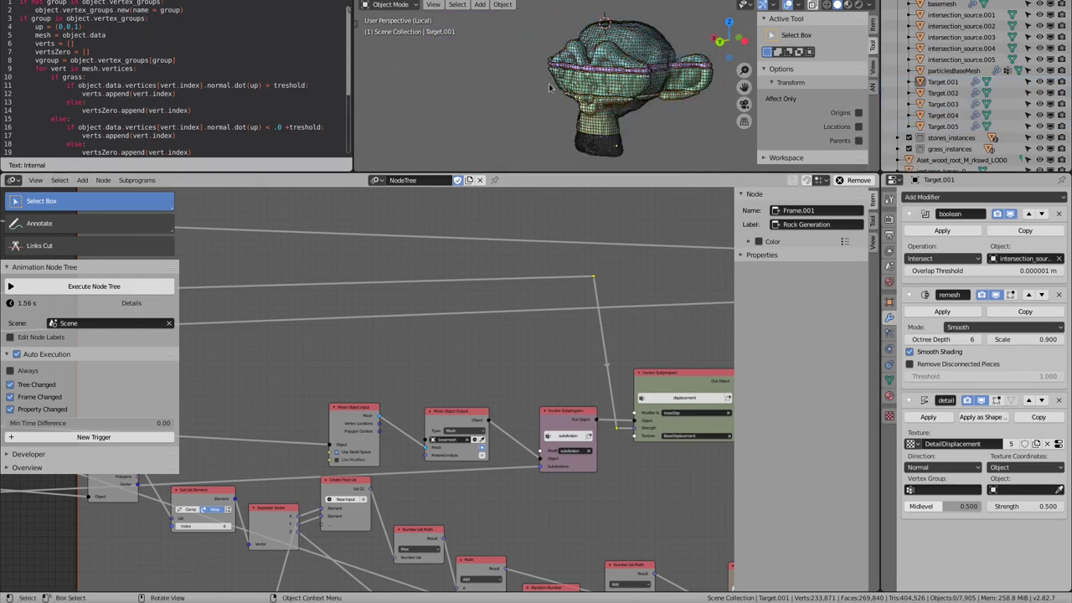
Step: Zoom the node editor onto the Rock Generation frame's Slice node
{"action": "scroll", "coordinate": [514, 325], "scroll_direction": "down", "scroll_amount": 2}
{"action": "scroll", "coordinate": [514, 325], "scroll_direction": "down", "scroll_amount": 2}
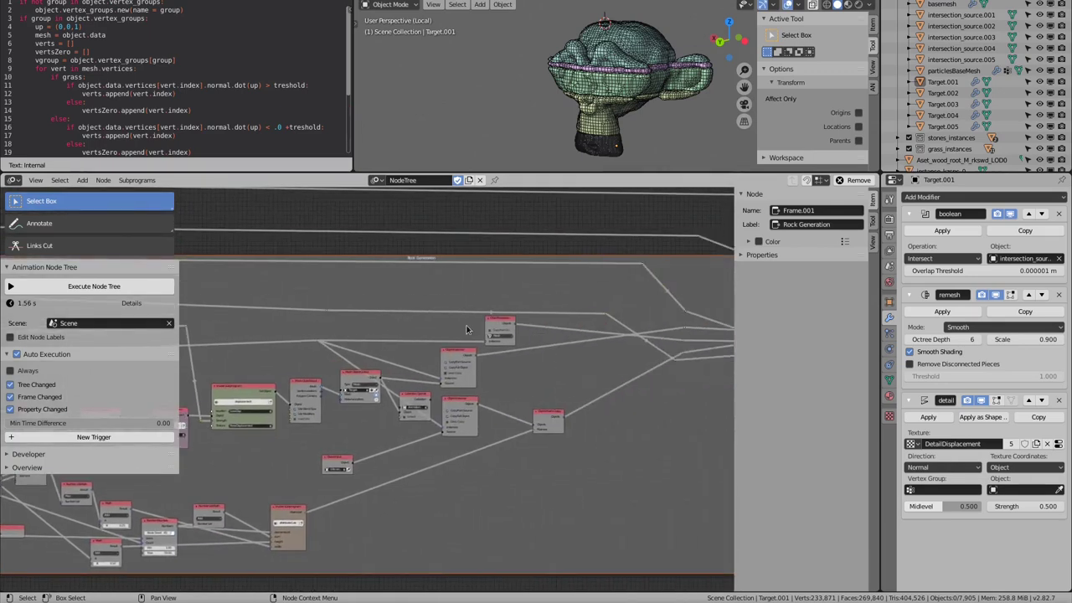
{"action": "scroll", "coordinate": [467, 329], "scroll_direction": "up", "scroll_amount": 2}
{"action": "scroll", "coordinate": [528, 343], "scroll_direction": "up", "scroll_amount": 2}
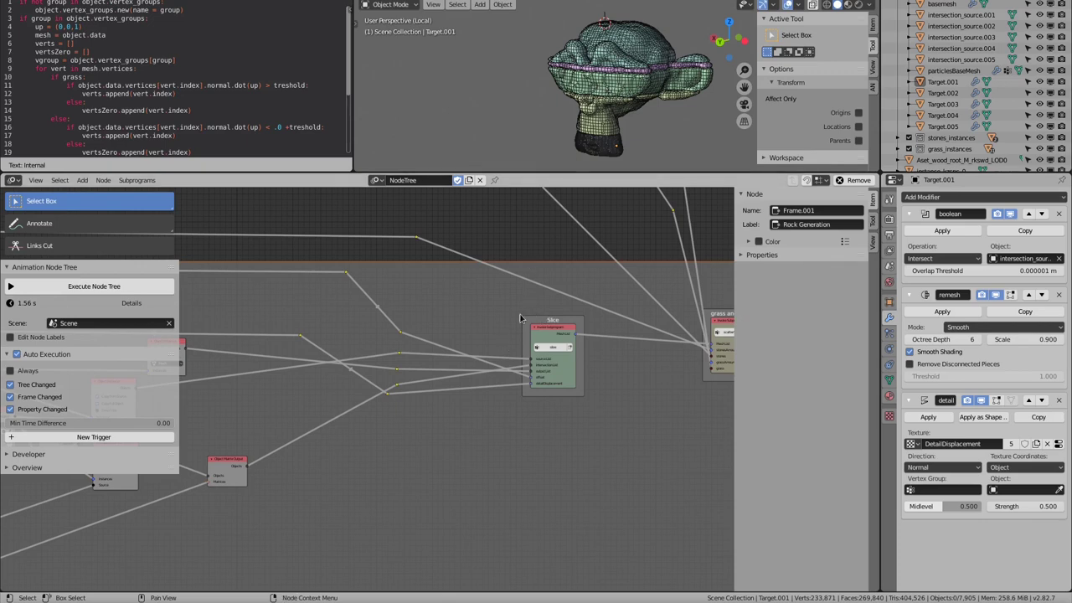
Step: Zoom into the slice loop's Loop Input and its boolean and remesh subprogram calls
{"action": "scroll", "coordinate": [353, 409], "scroll_direction": "down", "scroll_amount": 1}
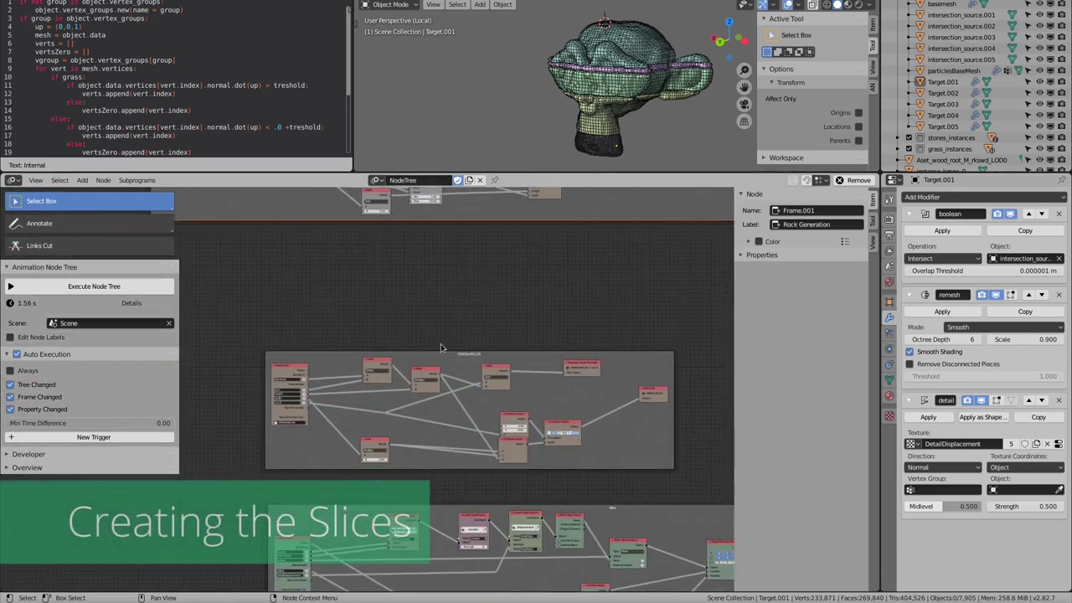
{"action": "scroll", "coordinate": [358, 366], "scroll_direction": "up", "scroll_amount": 1}
{"action": "scroll", "coordinate": [343, 360], "scroll_direction": "up", "scroll_amount": 1}
{"action": "scroll", "coordinate": [327, 353], "scroll_direction": "up", "scroll_amount": 1}
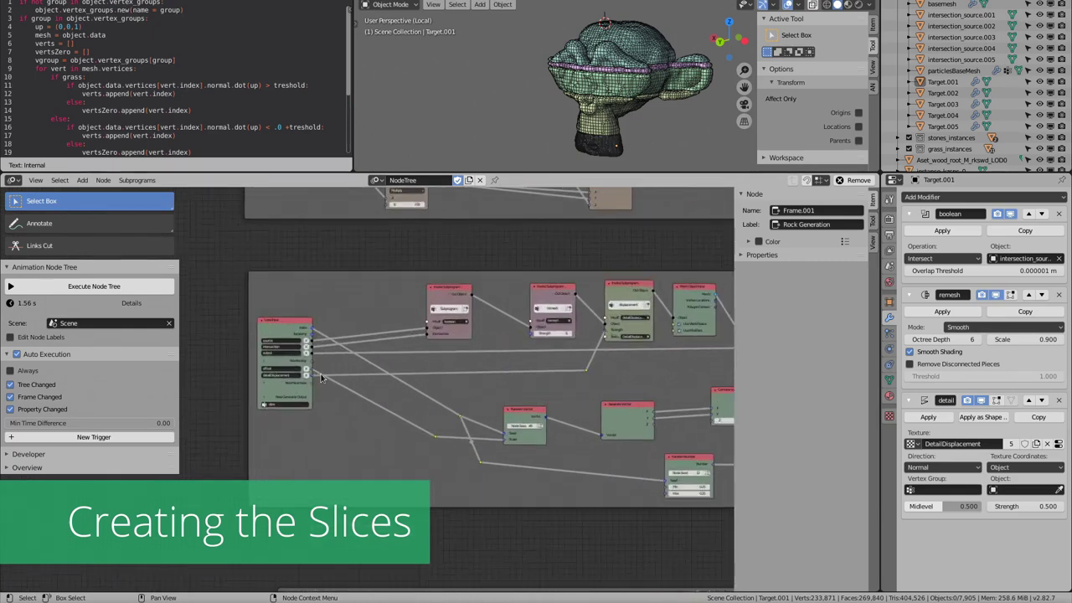
{"action": "scroll", "coordinate": [306, 345], "scroll_direction": "up", "scroll_amount": 1}
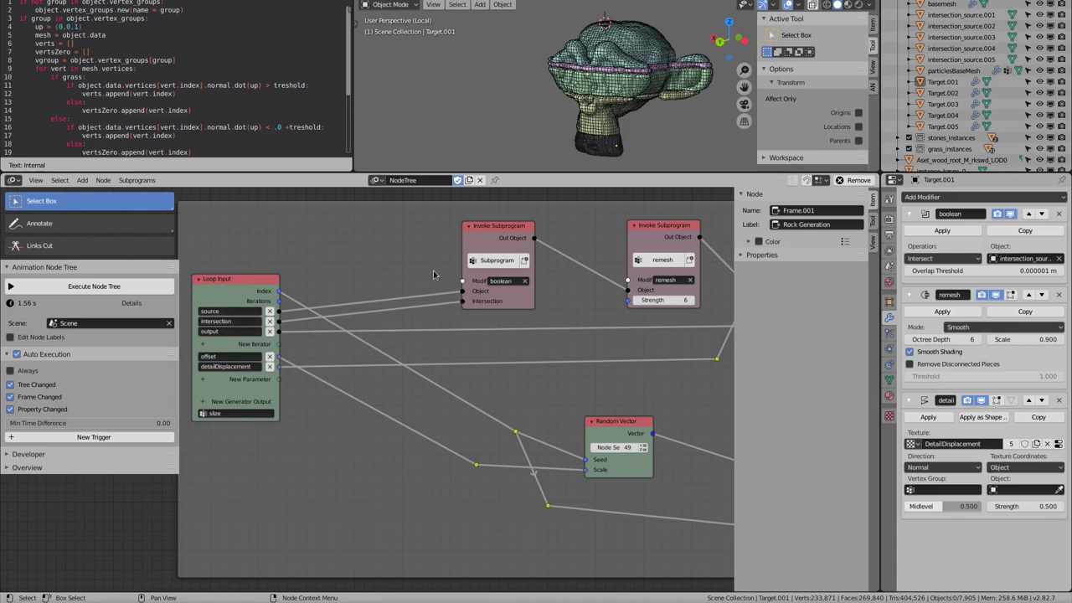
Step: Follow the slice loop through displacement to Mesh Object Output and Combine Euler, then select instance_kzcpc_0
{"action": "middle_click_drag", "start_coordinate": [434, 275], "coordinate": [386, 325]}
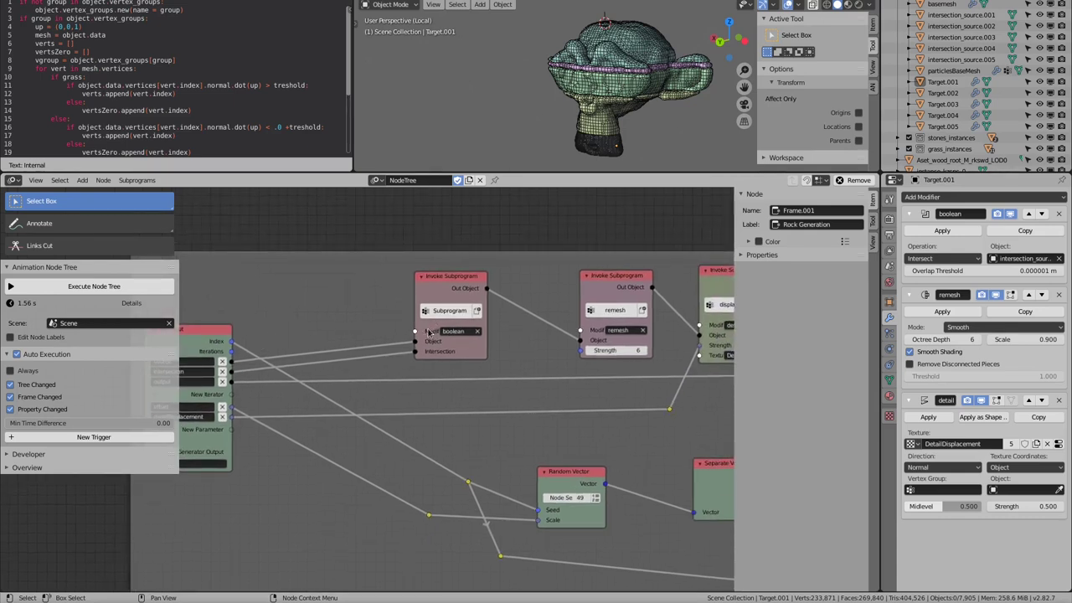
{"action": "left_click", "coordinate": [942, 81]}
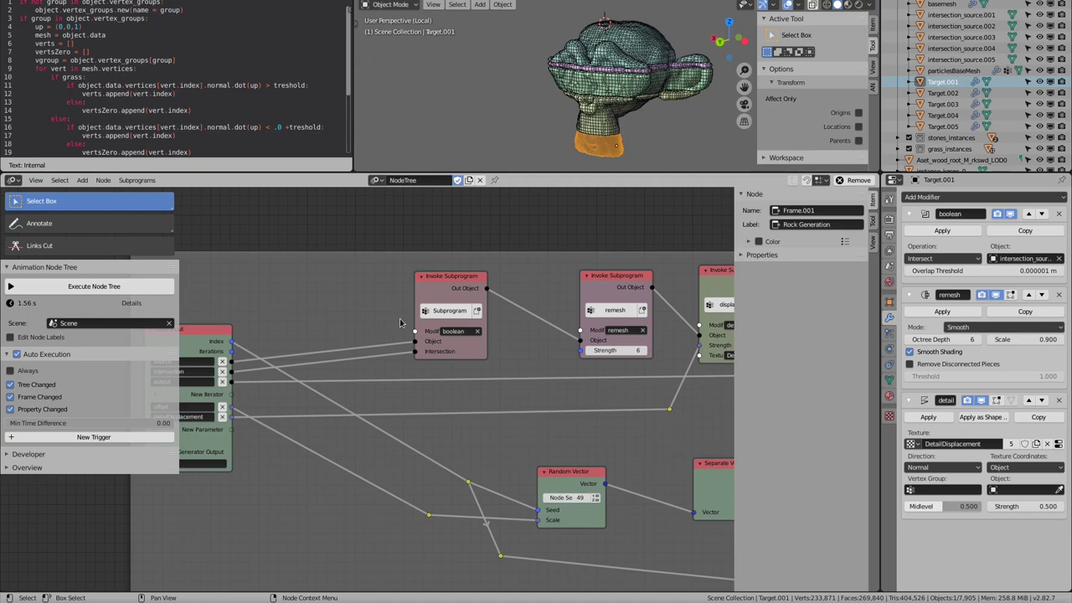
{"action": "middle_click_drag", "start_coordinate": [558, 291], "coordinate": [415, 297]}
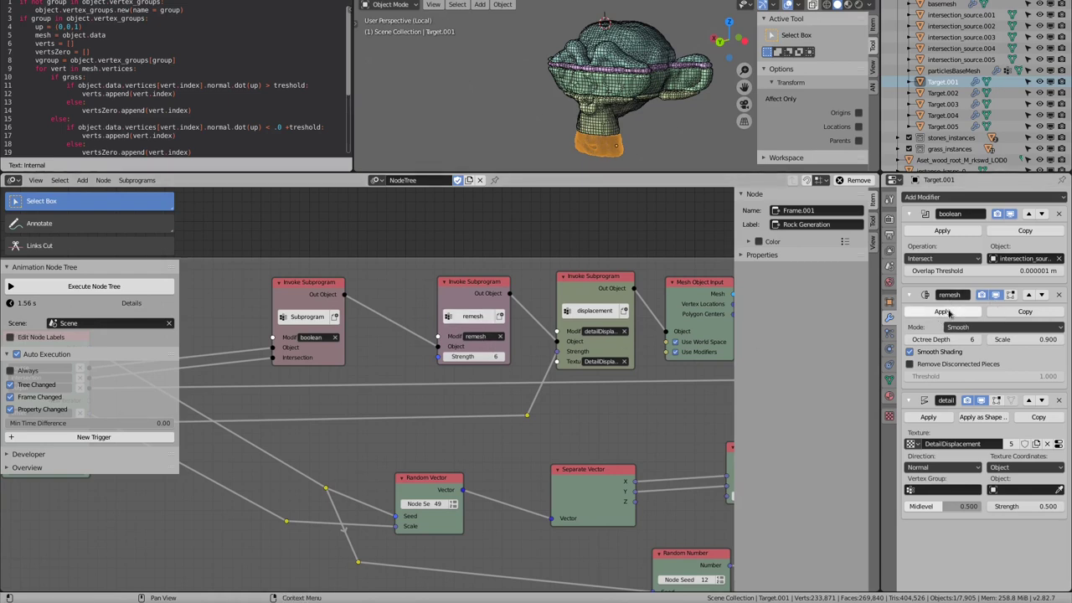
{"action": "middle_click_drag", "start_coordinate": [602, 316], "coordinate": [501, 307]}
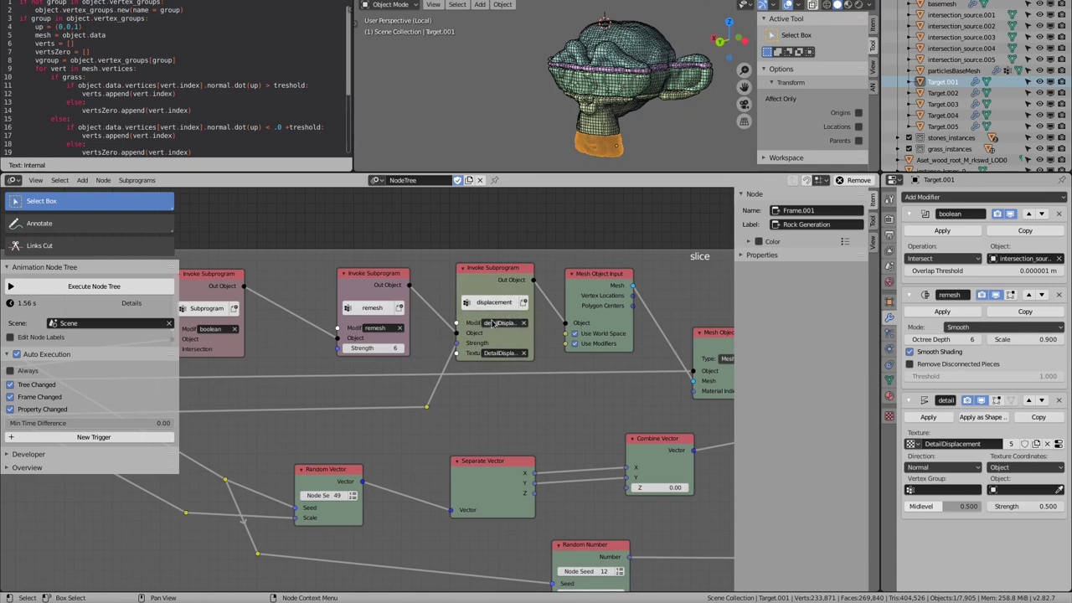
{"action": "middle_click_drag", "start_coordinate": [577, 330], "coordinate": [446, 283]}
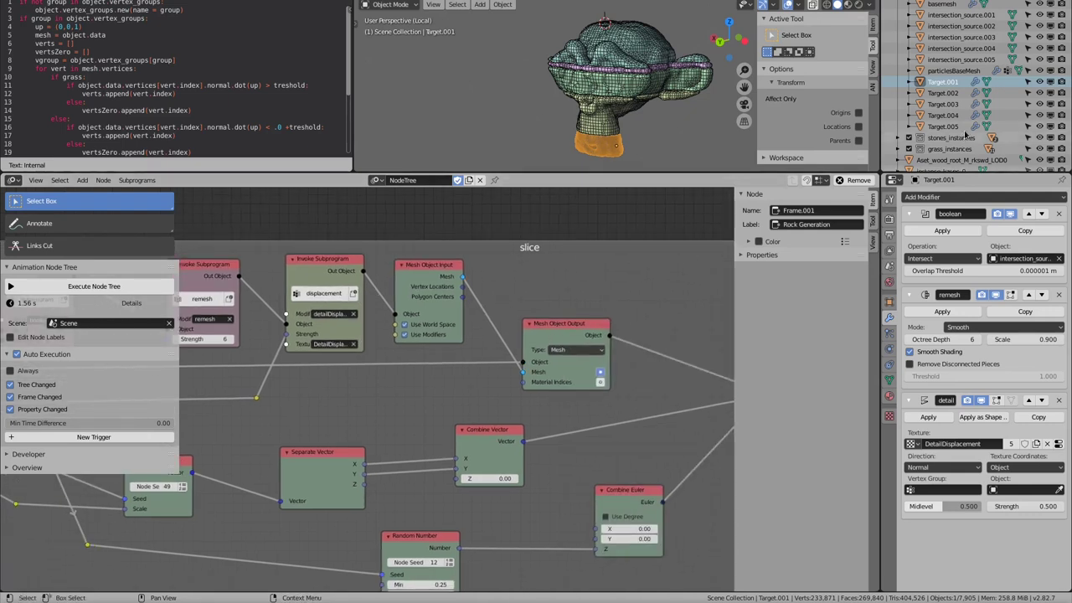
{"action": "scroll", "coordinate": [963, 130], "scroll_direction": "down", "scroll_amount": 4}
{"action": "left_click", "coordinate": [941, 95]}
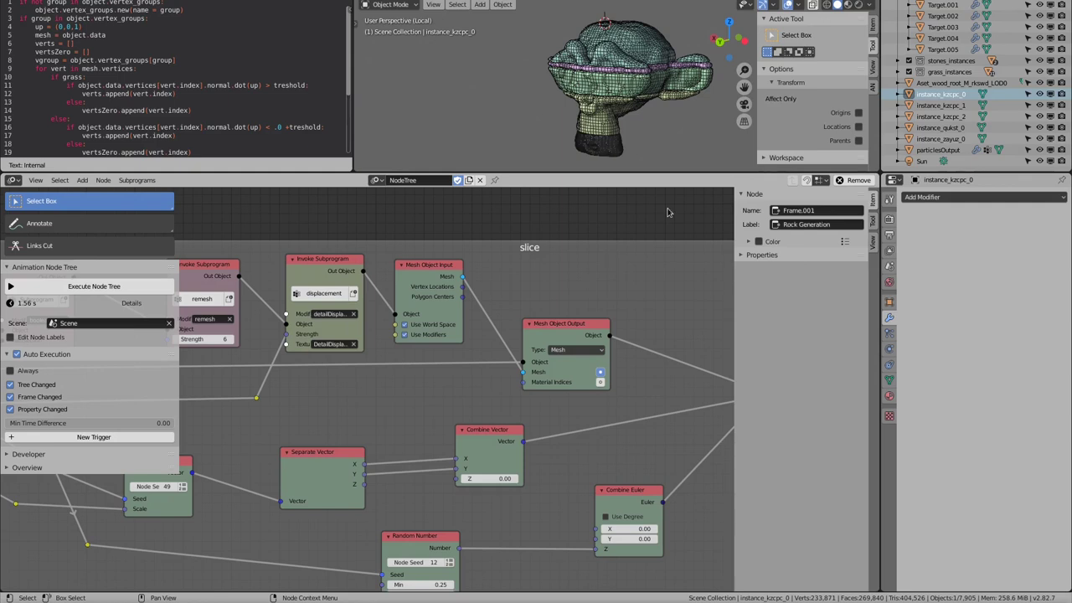
Step: Select the rock instance hierarchy, leave local view, and make mushroom rock instance_kzcpc_2 active
{"action": "left_click", "coordinate": [943, 139], "text": "shift"}
{"action": "right_click", "coordinate": [921, 103]}
{"action": "left_click", "coordinate": [917, 109]}
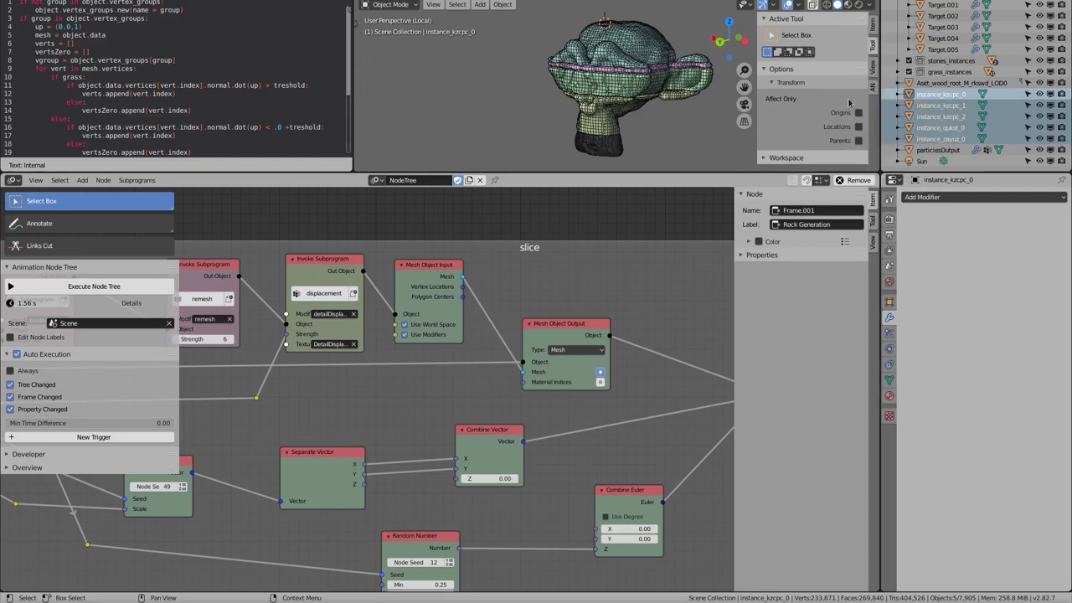
{"action": "key", "text": "KP_Divide"}
{"action": "key", "text": "KP_Divide"}
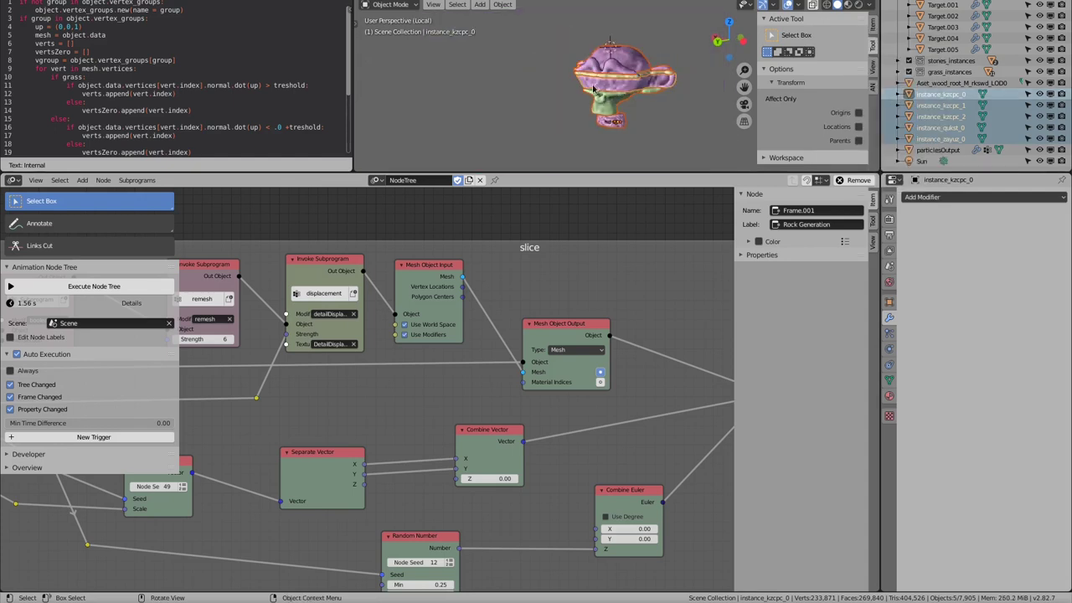
{"action": "left_click", "coordinate": [519, 112]}
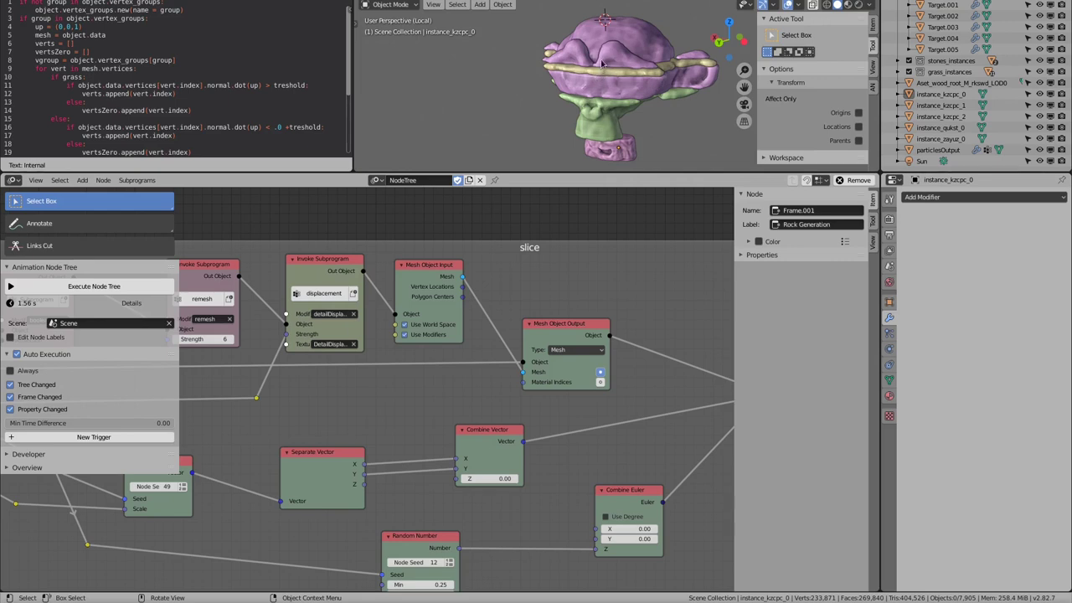
{"action": "left_click", "coordinate": [603, 63]}
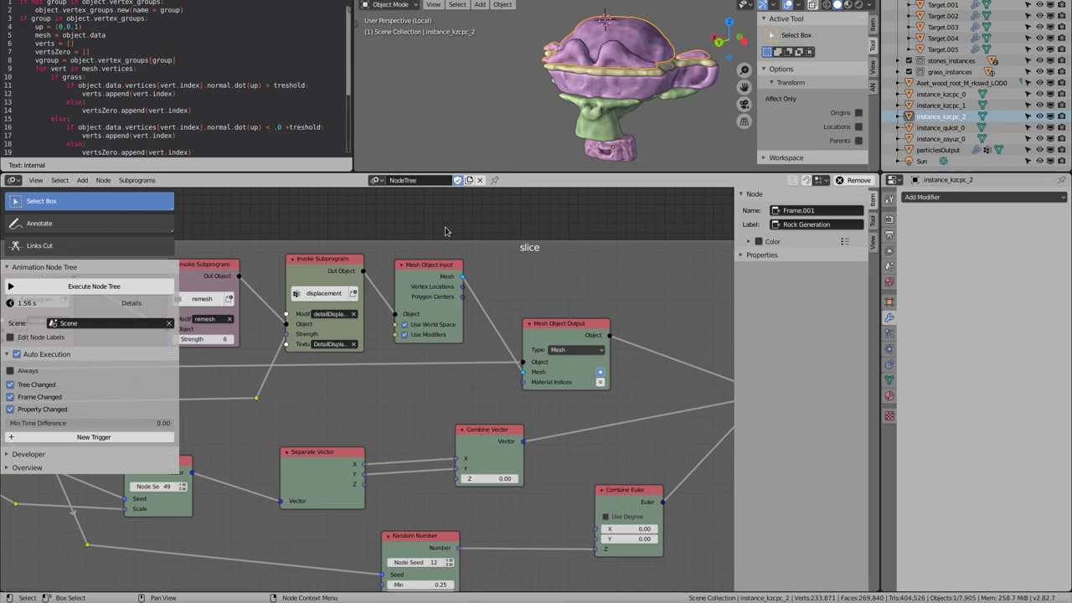
Step: Bring the node tree's input frames into view and re-enter the stones count
{"action": "scroll", "coordinate": [352, 296], "scroll_direction": "down", "scroll_amount": 2}
{"action": "mouse_move", "coordinate": [352, 296]}
{"action": "middle_mouse_down"}
{"action": "mouse_move", "coordinate": [463, 378]}
{"action": "mouse_move", "coordinate": [407, 376]}
{"action": "mouse_move", "coordinate": [411, 279]}
{"action": "middle_mouse_up"}
{"action": "scroll", "coordinate": [324, 280], "scroll_direction": "down", "scroll_amount": 3}
{"action": "scroll", "coordinate": [402, 352], "scroll_direction": "up", "scroll_amount": 2}
{"action": "scroll", "coordinate": [411, 278], "scroll_direction": "up", "scroll_amount": 2}
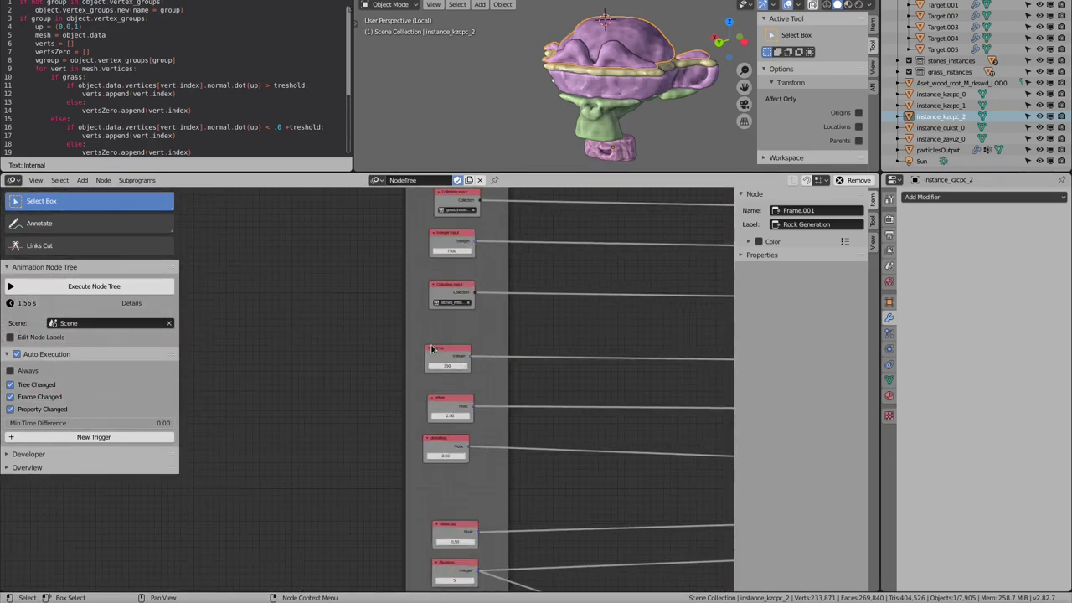
{"action": "left_click", "coordinate": [449, 366]}
{"action": "key", "text": "Return"}
Step: Test a slice offset of 0.3, then restore it to 2 to separate the layers
{"action": "left_click", "coordinate": [447, 416]}
{"action": "type", "text": "0.3"}
{"action": "key", "text": "Return"}
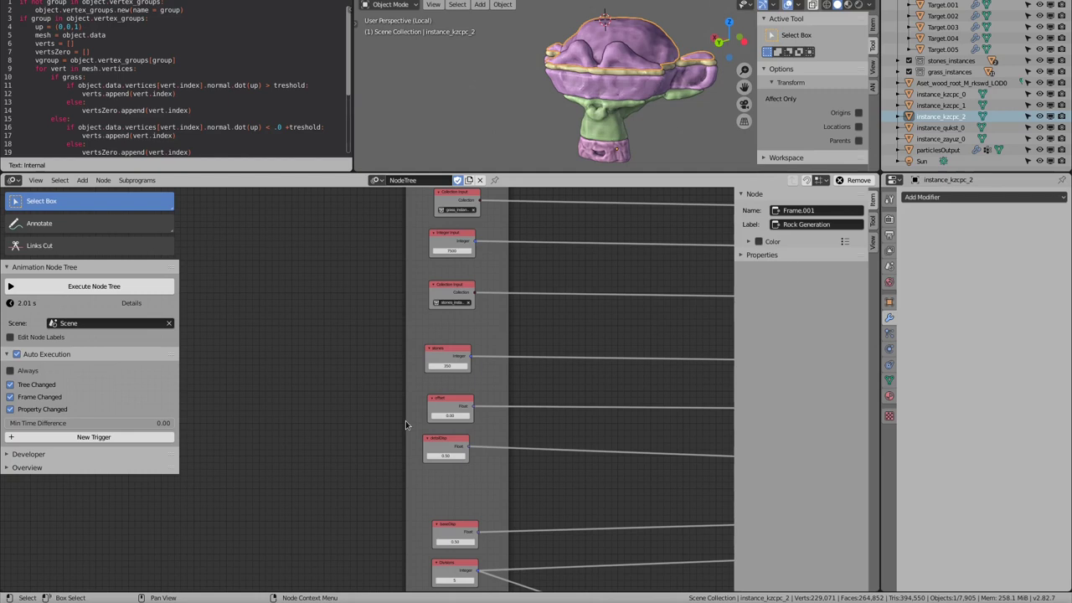
{"action": "left_click", "coordinate": [459, 416]}
{"action": "type", "text": "2"}
{"action": "key", "text": "Return"}
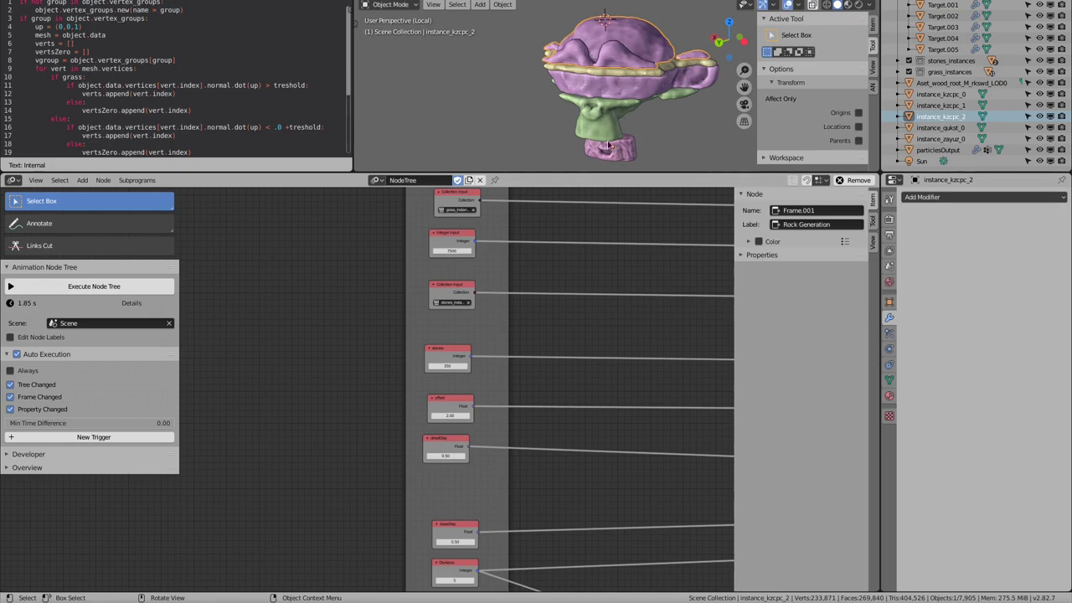
{"action": "scroll", "coordinate": [609, 490], "scroll_direction": "down", "scroll_amount": 1}
Step: Centre the Node Editor on the Rock Generation frame's nodes
{"action": "middle_click_drag", "start_coordinate": [609, 489], "coordinate": [497, 365]}
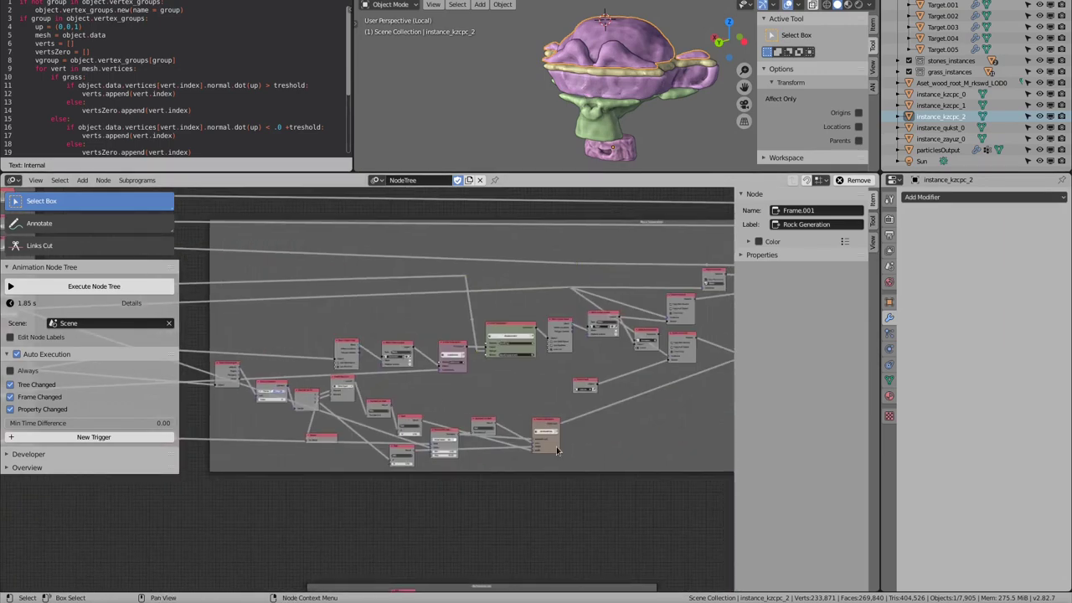
{"action": "scroll", "coordinate": [497, 365], "scroll_direction": "up", "scroll_amount": 2}
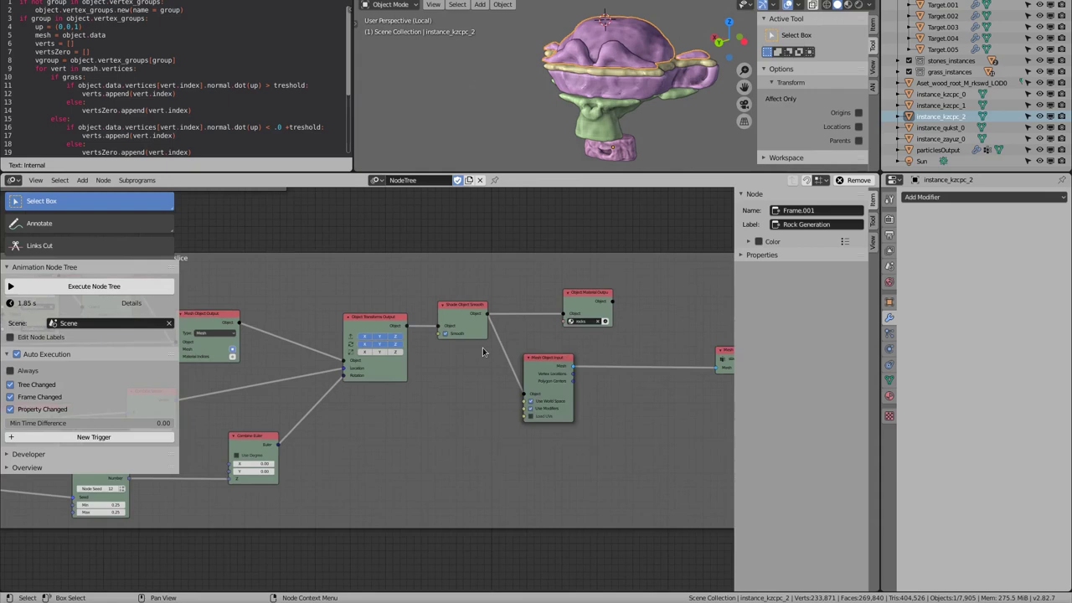
{"action": "middle_click_drag", "start_coordinate": [482, 352], "coordinate": [389, 389]}
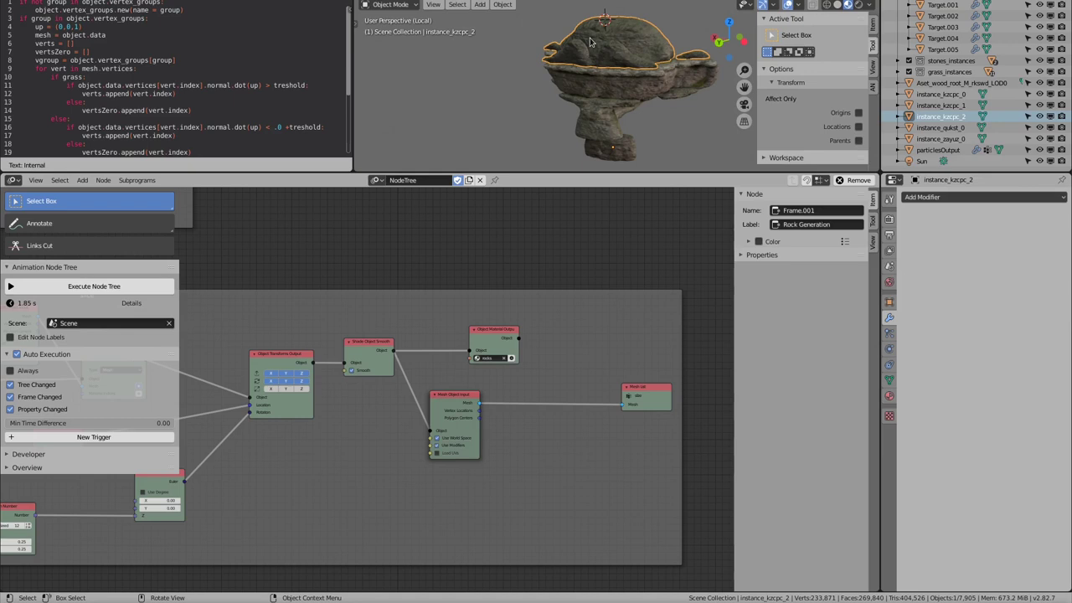
Step: Inspect the textured rock from top and side angles, and activate Loop Generator Output.001
{"action": "mouse_move", "coordinate": [590, 40]}
{"action": "middle_mouse_down"}
{"action": "mouse_move", "coordinate": [586, 67]}
{"action": "mouse_move", "coordinate": [605, 69]}
{"action": "mouse_move", "coordinate": [576, 117]}
{"action": "mouse_move", "coordinate": [598, 82]}
{"action": "middle_mouse_up"}
{"action": "scroll", "coordinate": [586, 75], "scroll_direction": "up", "scroll_amount": 4}
{"action": "scroll", "coordinate": [578, 69], "scroll_direction": "up", "scroll_amount": 3}
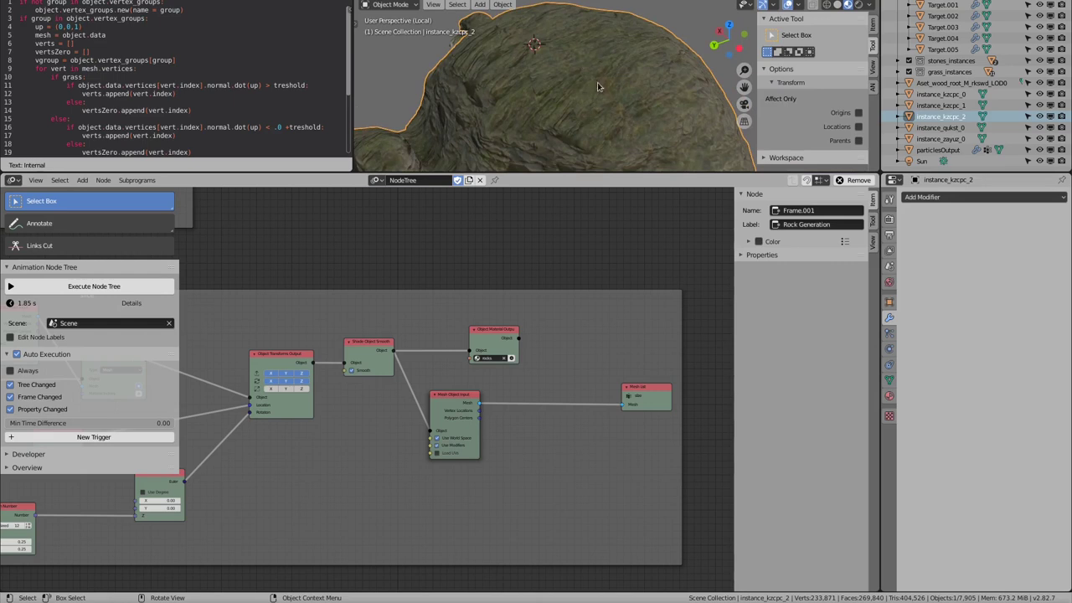
{"action": "mouse_move", "coordinate": [570, 130]}
{"action": "middle_mouse_down"}
{"action": "mouse_move", "coordinate": [585, 99]}
{"action": "mouse_move", "coordinate": [569, 120]}
{"action": "middle_mouse_up"}
{"action": "middle_click_drag", "start_coordinate": [589, 80], "coordinate": [579, 110]}
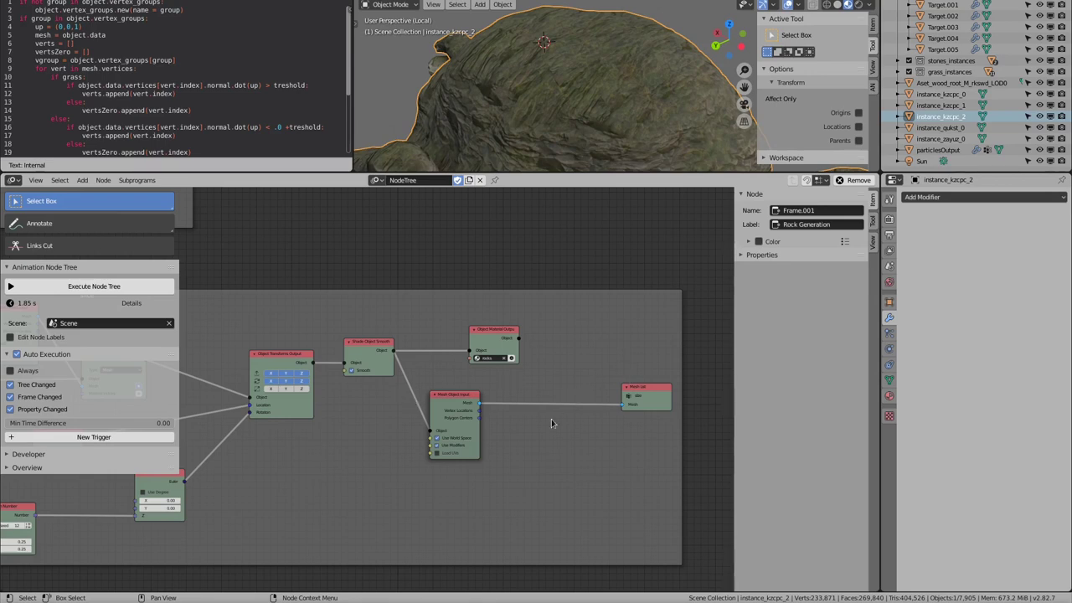
{"action": "left_click", "coordinate": [652, 395]}
Step: Zoom out over the whole node tree, in on the Slice and grass-and-stones subprograms, then out
{"action": "scroll", "coordinate": [599, 394], "scroll_direction": "down", "scroll_amount": 1}
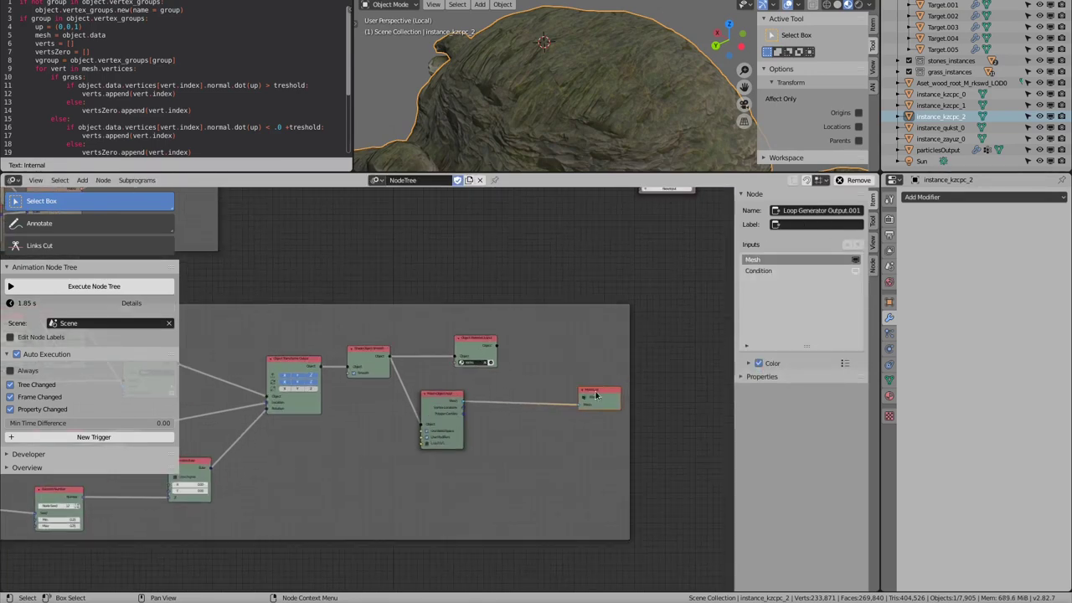
{"action": "scroll", "coordinate": [590, 397], "scroll_direction": "down", "scroll_amount": 2}
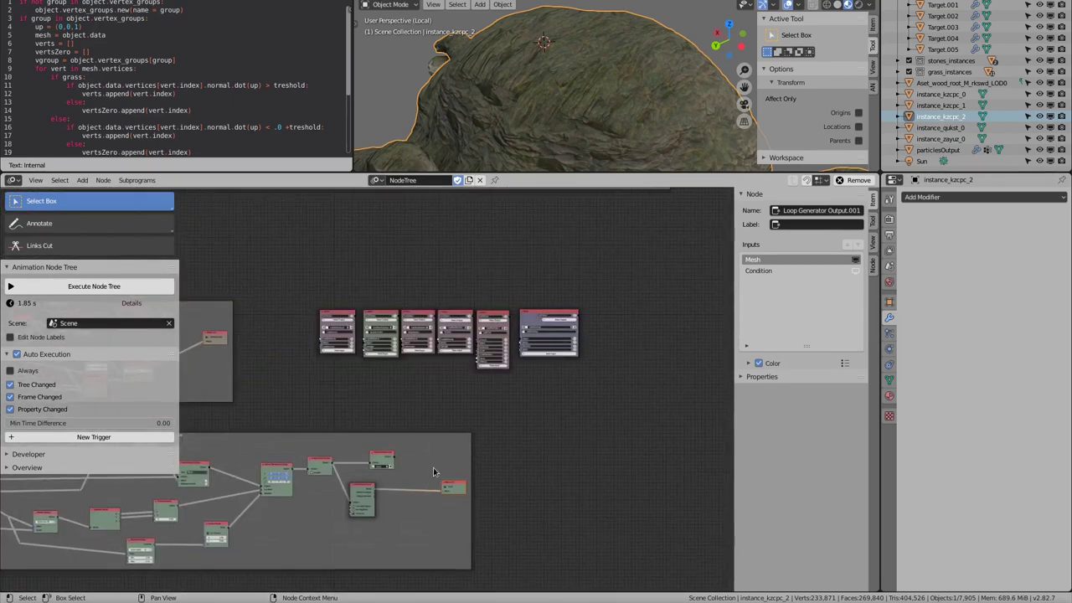
{"action": "middle_click_drag", "start_coordinate": [469, 251], "coordinate": [408, 395]}
{"action": "scroll", "coordinate": [427, 268], "scroll_direction": "up", "scroll_amount": 3}
{"action": "scroll", "coordinate": [558, 311], "scroll_direction": "up", "scroll_amount": 2}
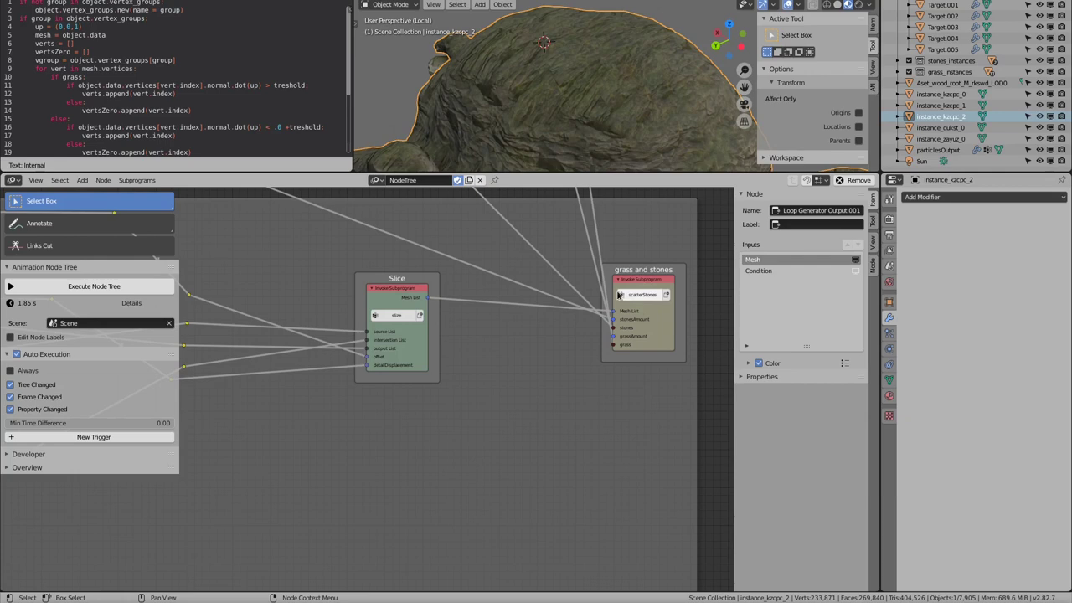
{"action": "scroll", "coordinate": [390, 488], "scroll_direction": "down", "scroll_amount": 2}
{"action": "scroll", "coordinate": [363, 456], "scroll_direction": "down", "scroll_amount": 1}
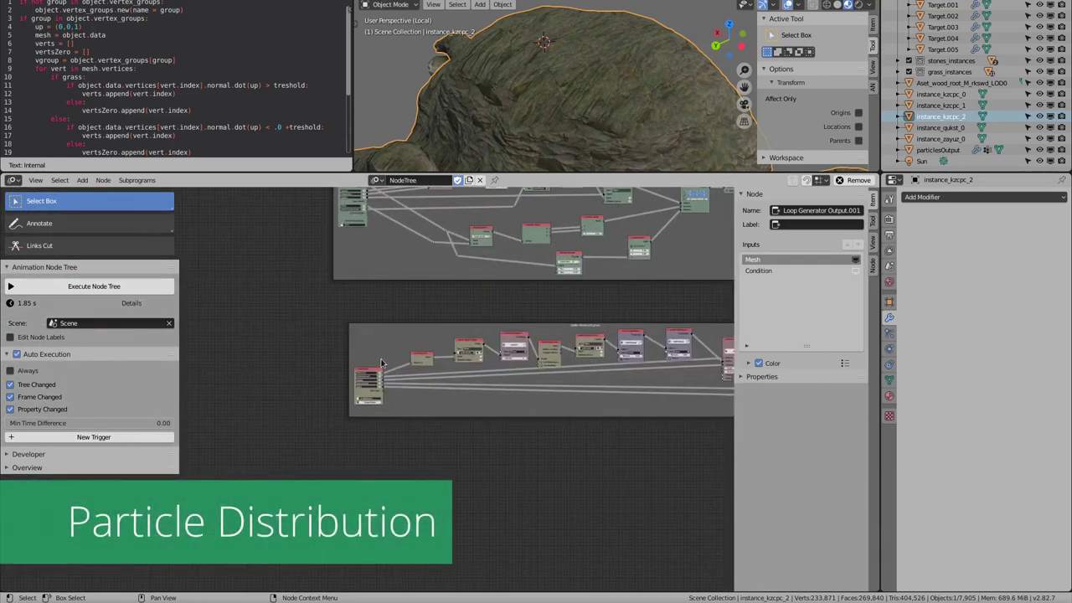
Step: Follow the scatterStones node chain and select particlesOutput to reveal its rocks and foliage particle systems
{"action": "scroll", "coordinate": [390, 362], "scroll_direction": "up", "scroll_amount": 2}
{"action": "scroll", "coordinate": [397, 339], "scroll_direction": "up", "scroll_amount": 2}
{"action": "scroll", "coordinate": [397, 339], "scroll_direction": "up", "scroll_amount": 1}
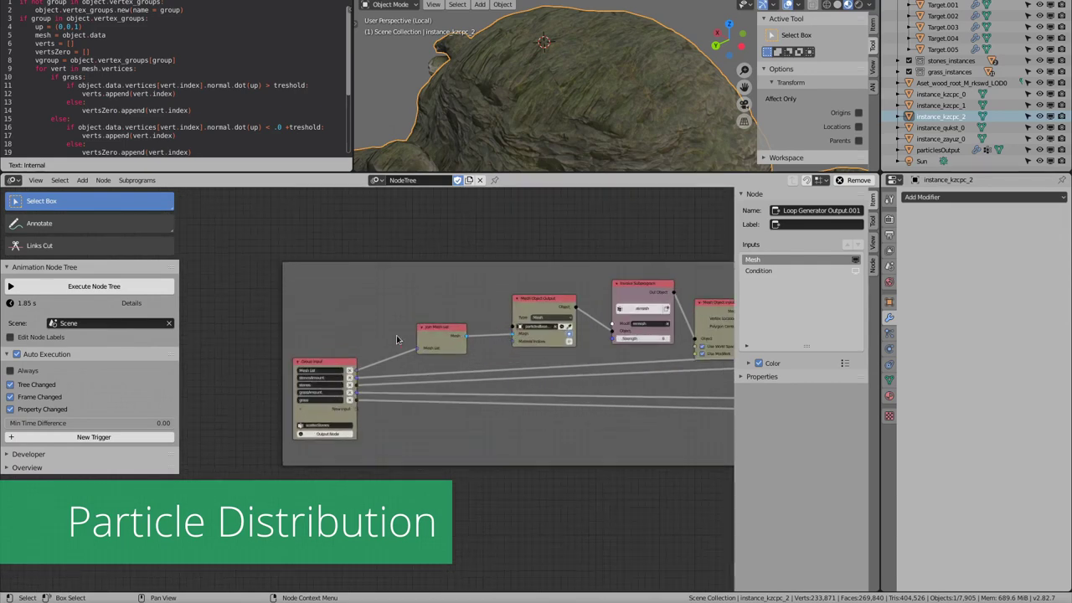
{"action": "scroll", "coordinate": [397, 339], "scroll_direction": "up", "scroll_amount": 3}
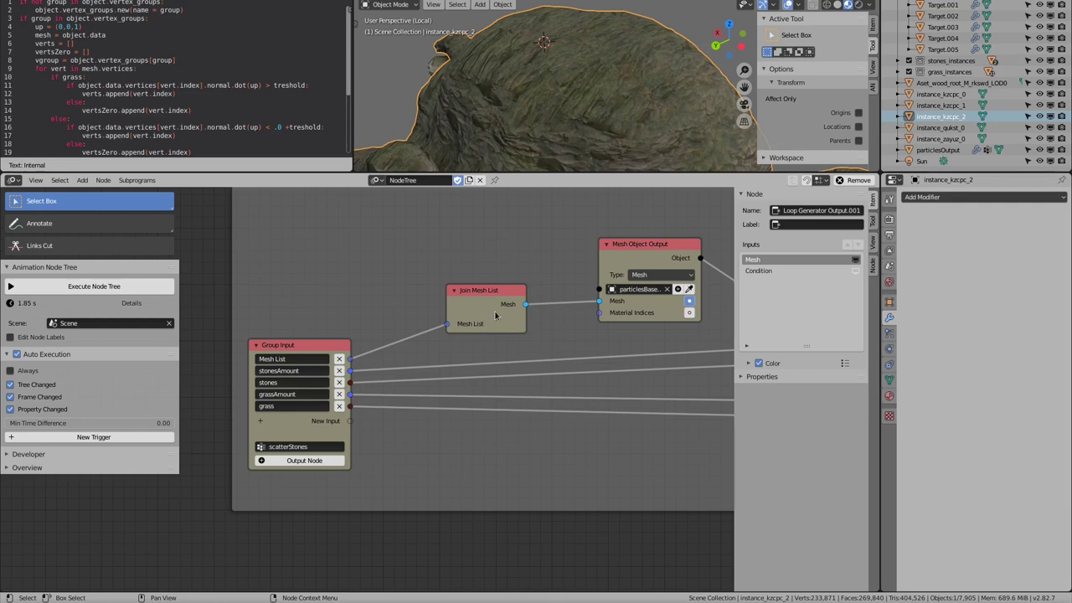
{"action": "middle_click_drag", "start_coordinate": [557, 298], "coordinate": [307, 353]}
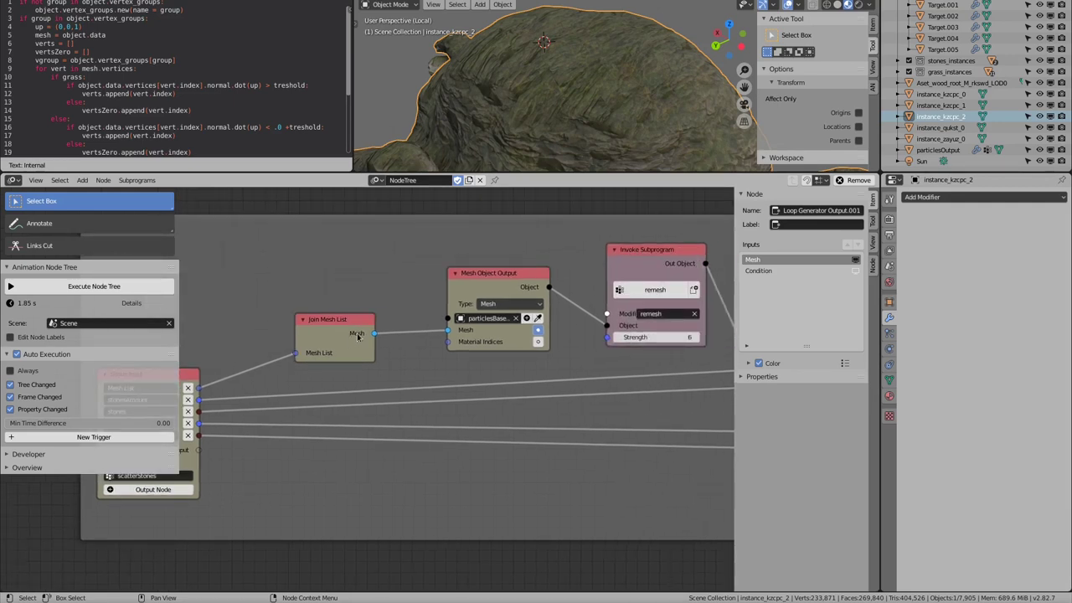
{"action": "left_click", "coordinate": [937, 150]}
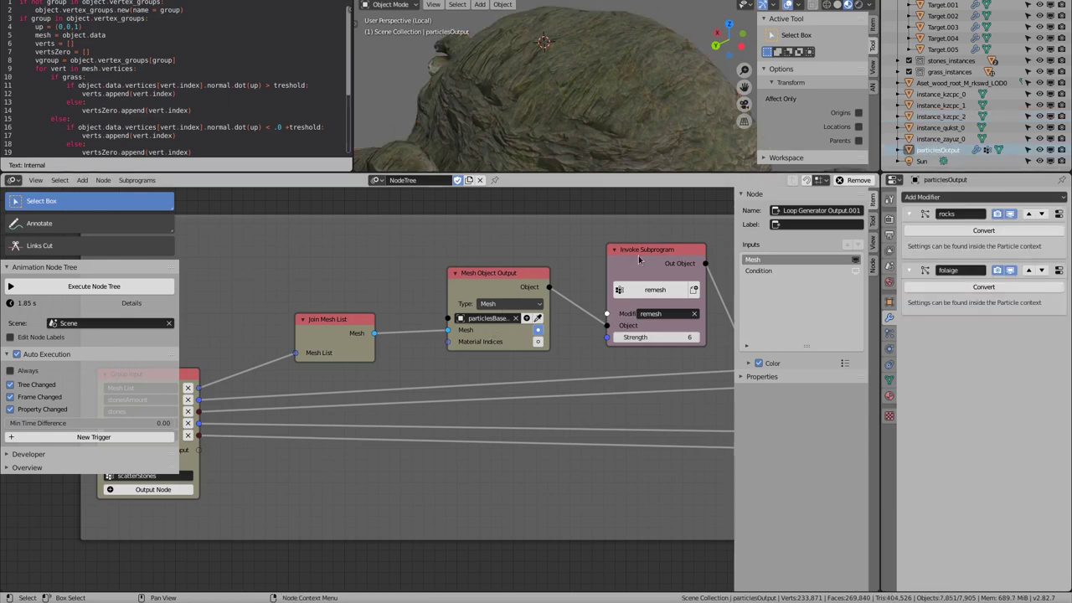
{"action": "scroll", "coordinate": [953, 125], "scroll_direction": "up", "scroll_amount": 4}
{"action": "scroll", "coordinate": [954, 134], "scroll_direction": "up", "scroll_amount": 3}
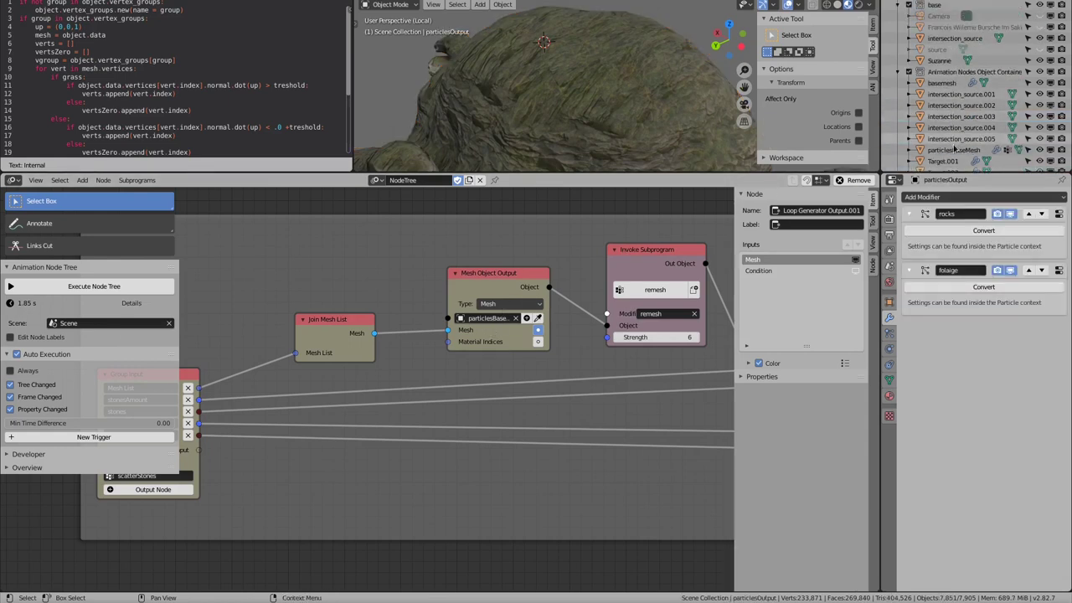
Step: Isolate the remeshed particlesBaseMesh monkey and pan to the scatter stones and grass frame
{"action": "left_click", "coordinate": [954, 149]}
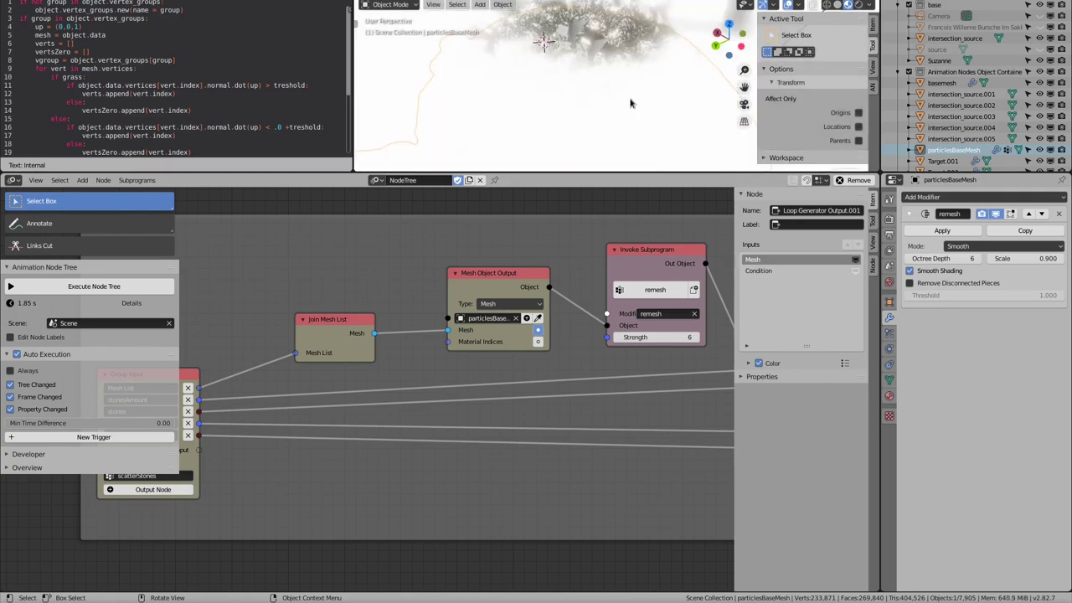
{"action": "key", "text": "KP_Divide"}
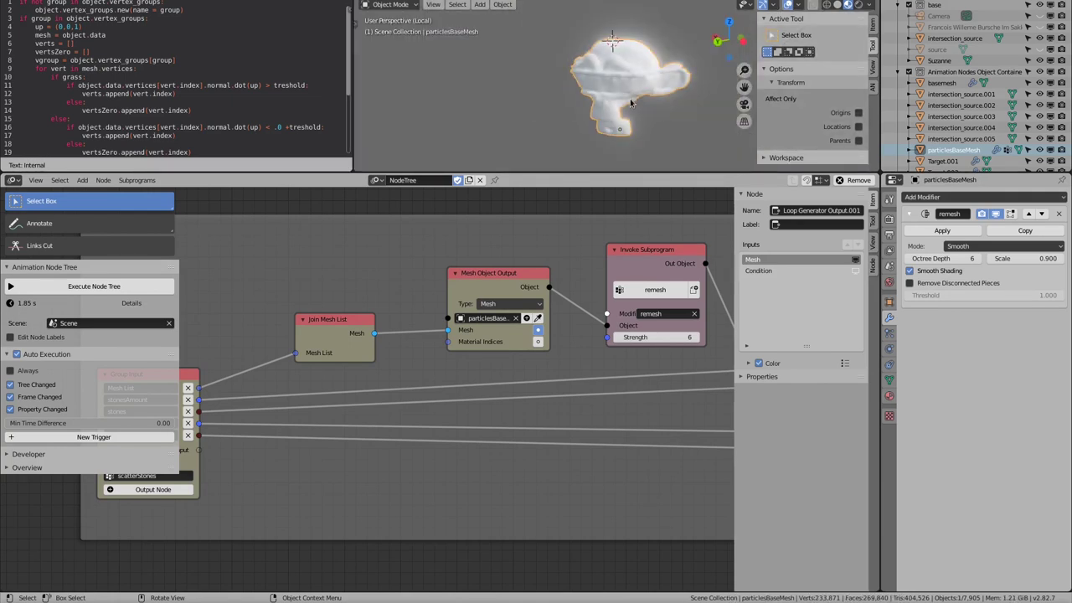
{"action": "left_click", "coordinate": [647, 118]}
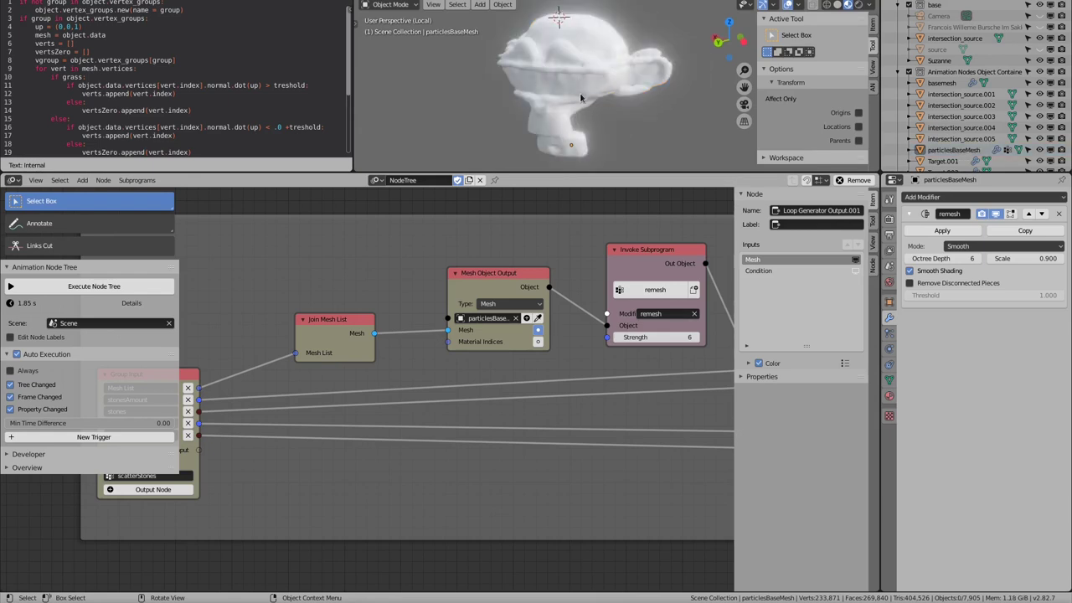
{"action": "middle_click_drag", "start_coordinate": [593, 268], "coordinate": [472, 297]}
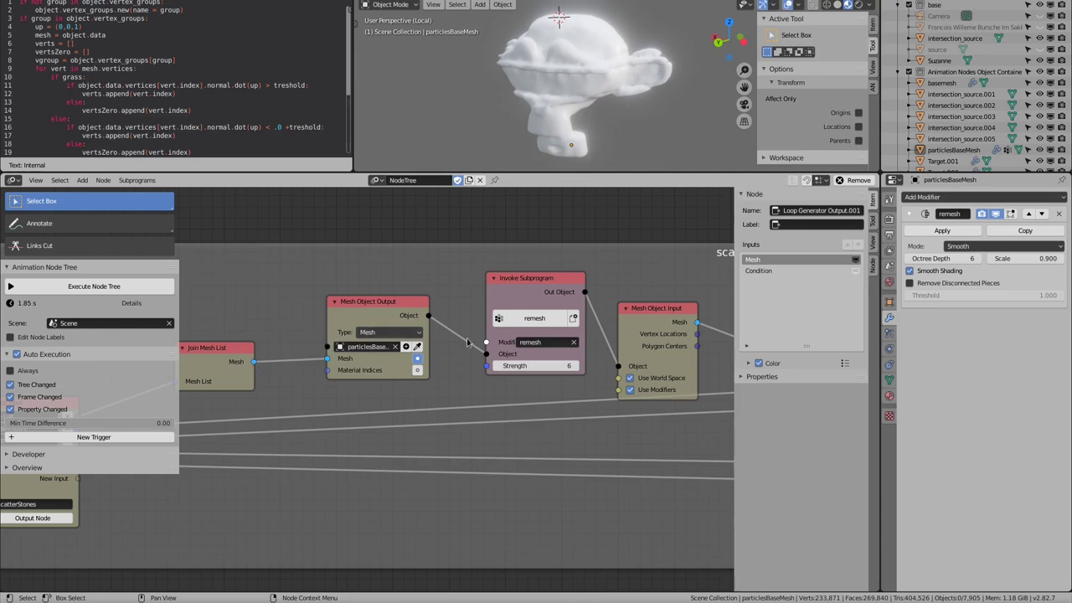
{"action": "left_click", "coordinate": [578, 86]}
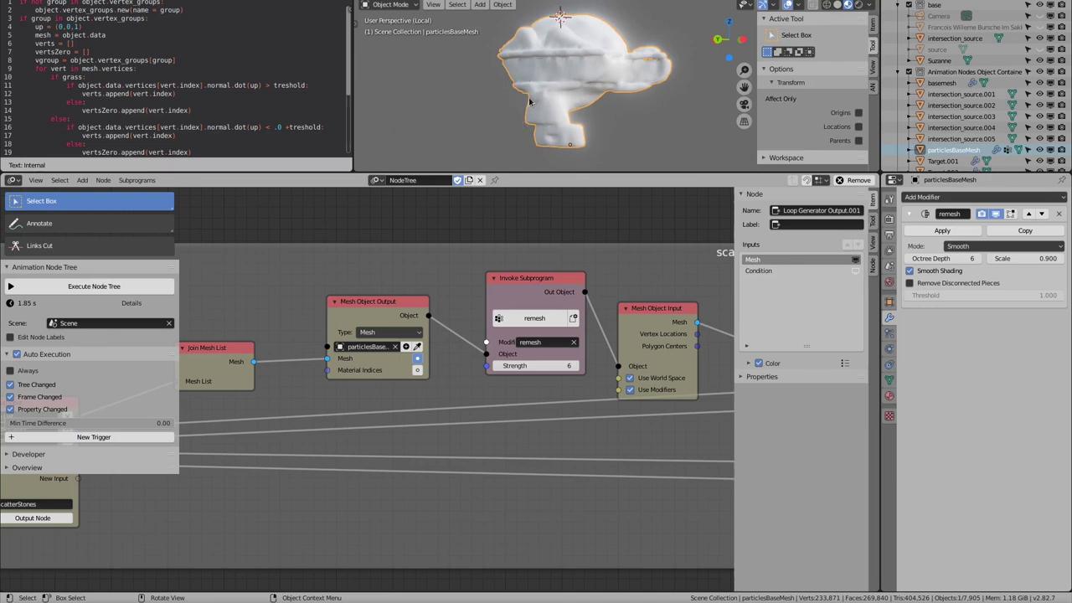
{"action": "middle_click_drag", "start_coordinate": [729, 310], "coordinate": [502, 291]}
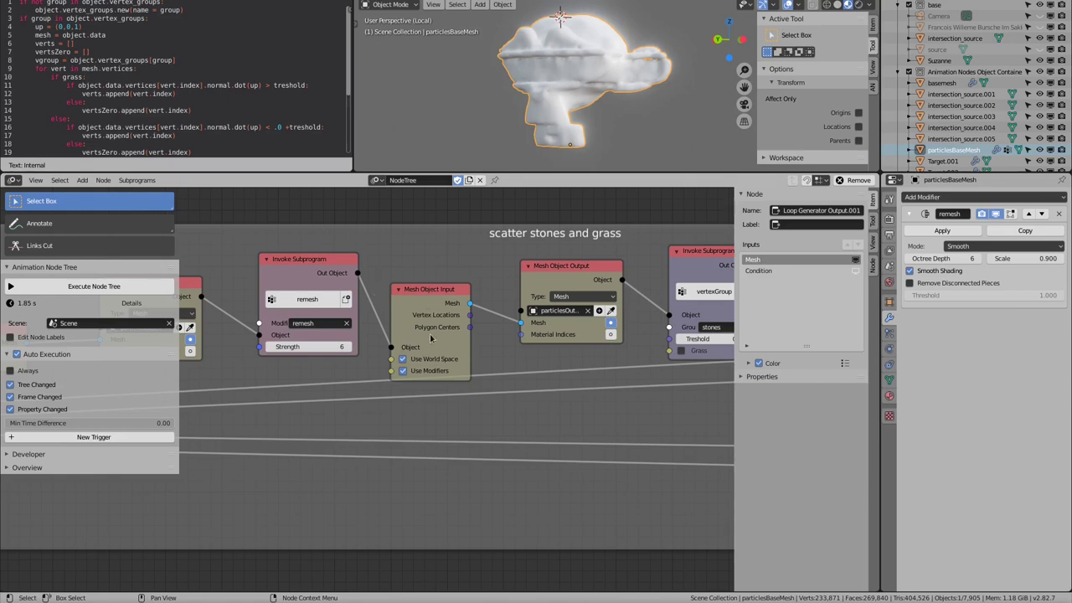
{"action": "scroll", "coordinate": [963, 84], "scroll_direction": "down", "scroll_amount": 5}
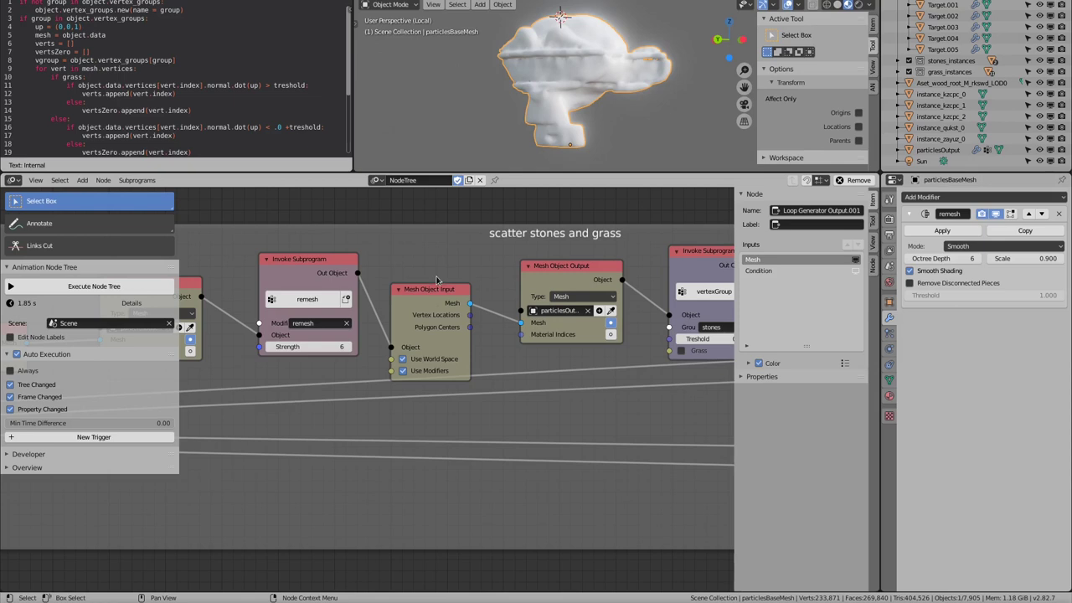
Step: Isolate particlesOutput with its dense particles and centre the stones and grass vertexGroup nodes
{"action": "left_click", "coordinate": [930, 151]}
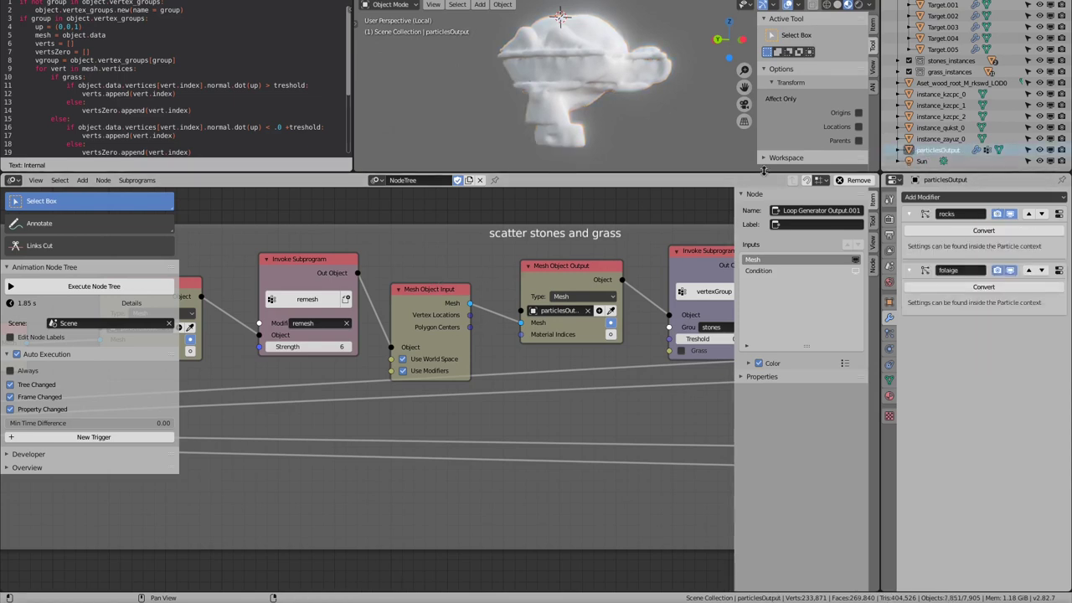
{"action": "middle_click_drag", "start_coordinate": [731, 247], "coordinate": [618, 277]}
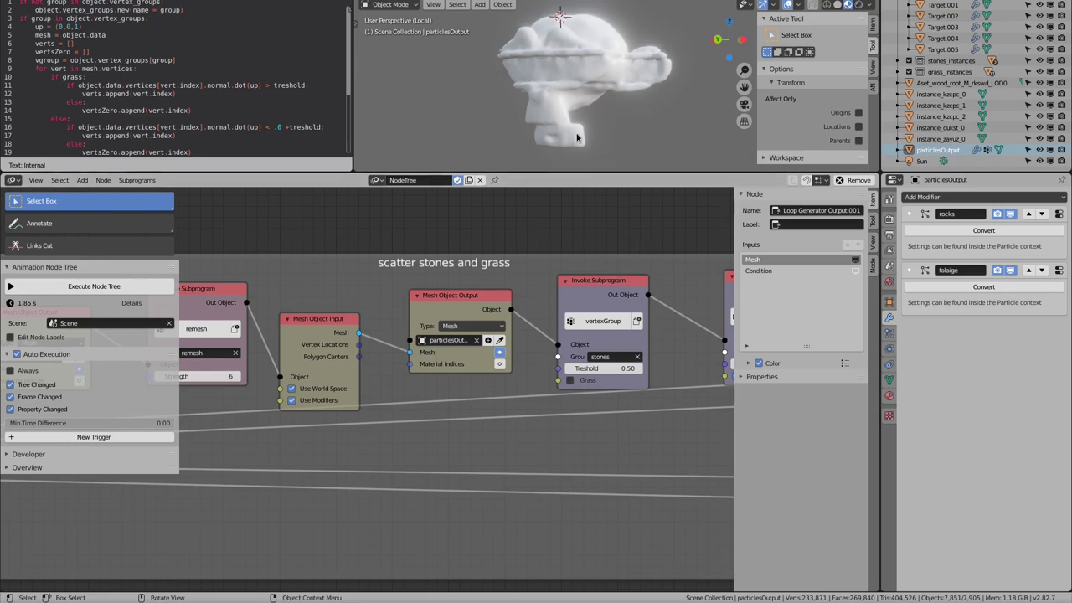
{"action": "key", "text": "KP_Divide"}
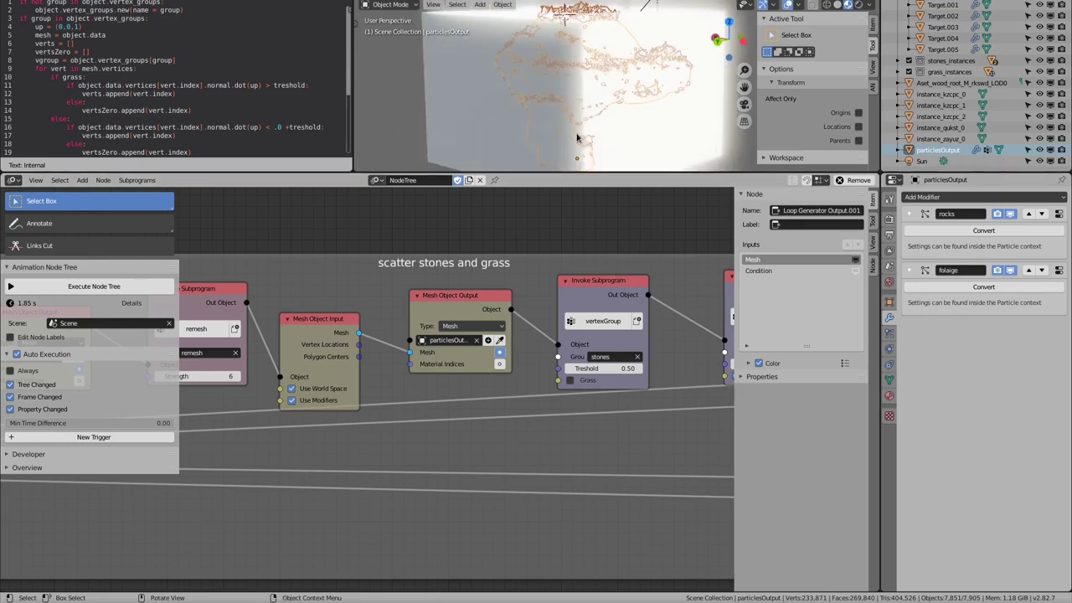
{"action": "key", "text": "KP_Divide"}
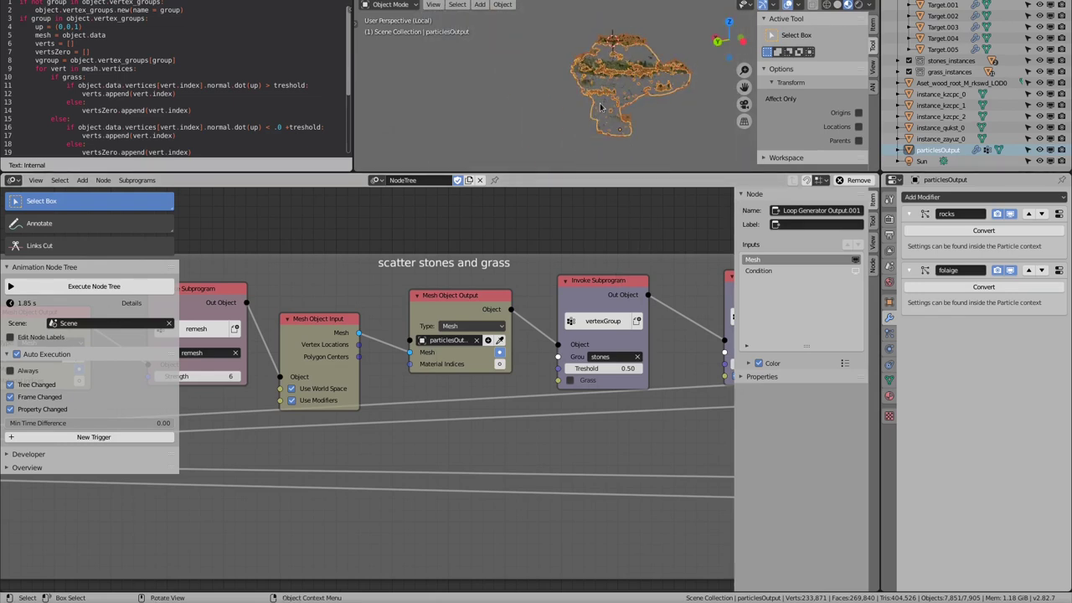
{"action": "scroll", "coordinate": [616, 94], "scroll_direction": "up", "scroll_amount": 2}
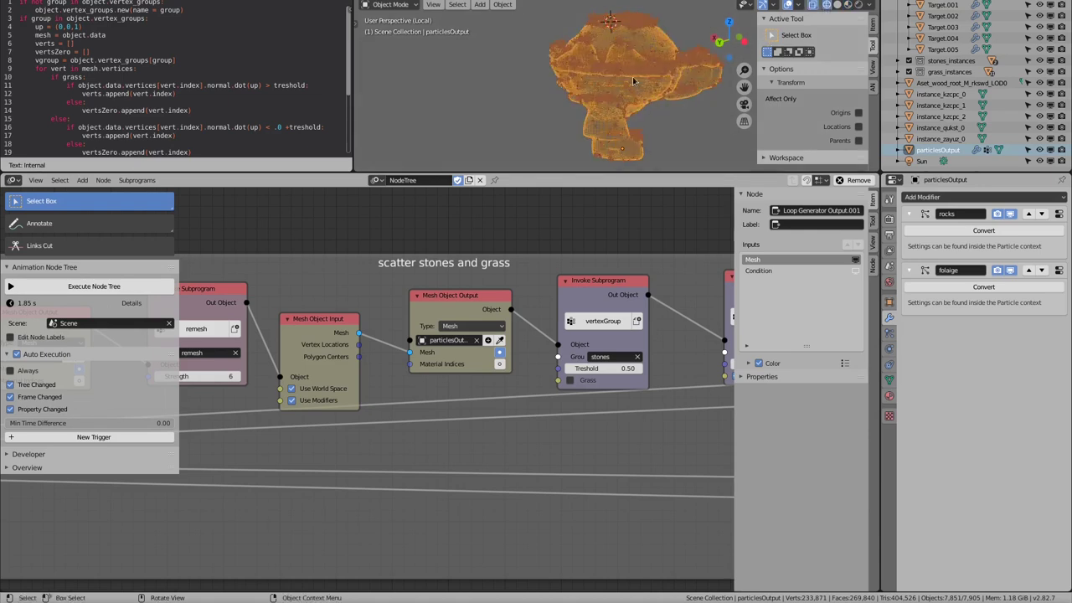
{"action": "scroll", "coordinate": [632, 76], "scroll_direction": "up", "scroll_amount": 2}
{"action": "scroll", "coordinate": [607, 86], "scroll_direction": "up", "scroll_amount": 2}
{"action": "scroll", "coordinate": [578, 96], "scroll_direction": "up", "scroll_amount": 2}
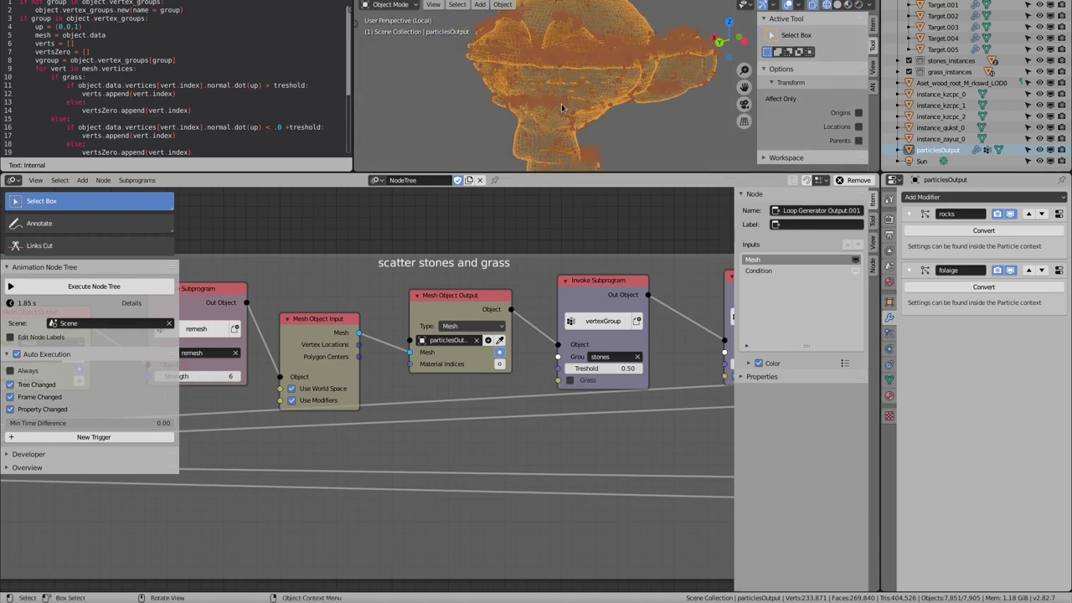
{"action": "scroll", "coordinate": [562, 103], "scroll_direction": "down", "scroll_amount": 1}
{"action": "middle_click_drag", "start_coordinate": [553, 339], "coordinate": [346, 347]}
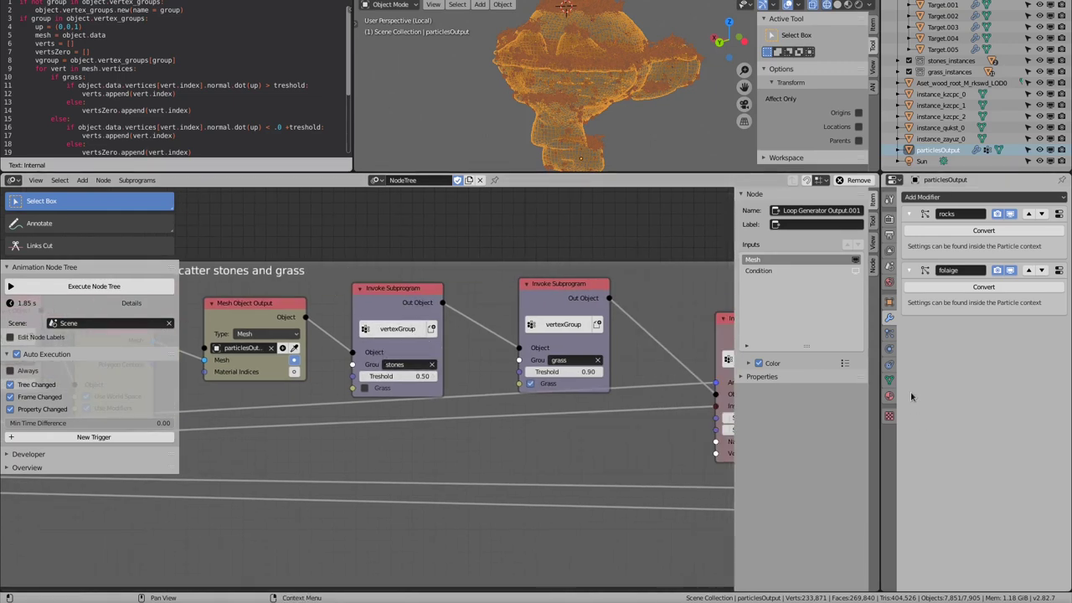
Step: Show the Object Data tab listing particlesOutput's stones and grass vertex groups
{"action": "left_click", "coordinate": [889, 380]}
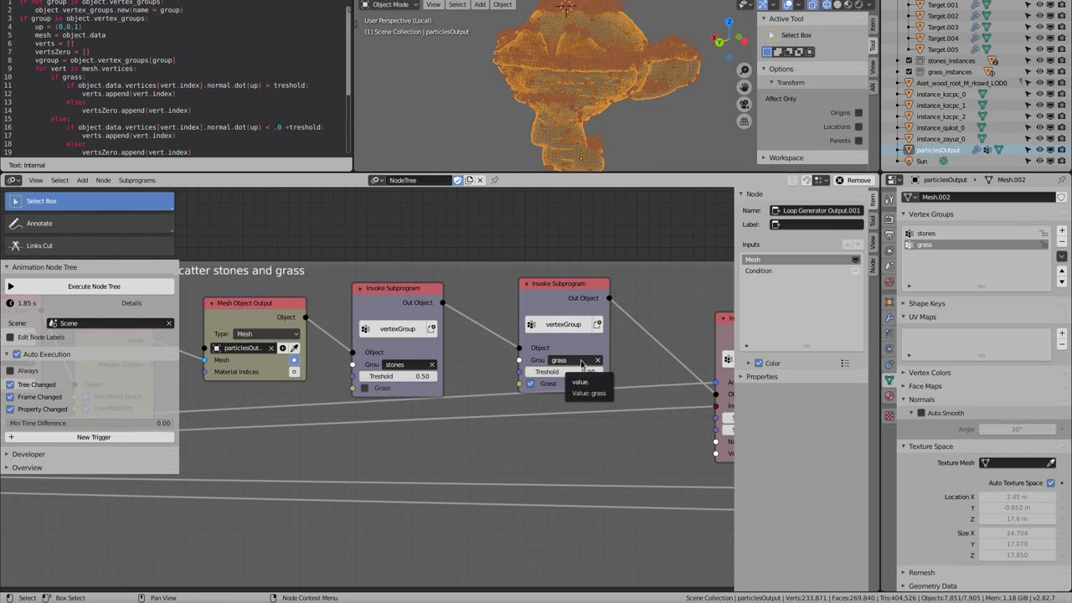
Step: Pan the Node Editor to the rocks and foliage particles subprogram calls
{"action": "middle_click_drag", "start_coordinate": [582, 361], "coordinate": [431, 357]}
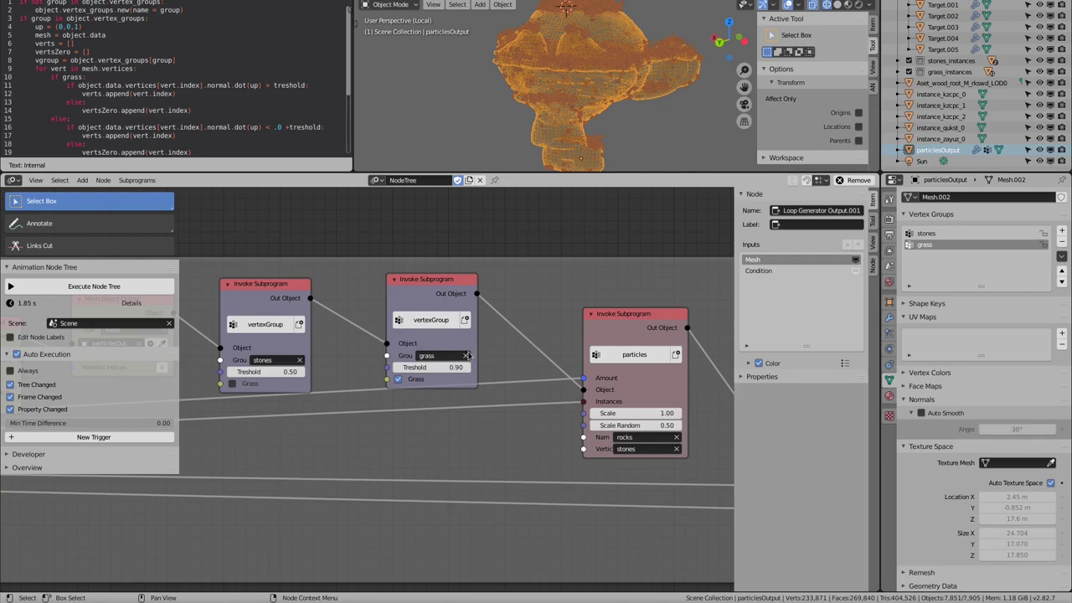
{"action": "mouse_move", "coordinate": [655, 389]}
{"action": "middle_mouse_down"}
{"action": "mouse_move", "coordinate": [480, 368]}
{"action": "mouse_move", "coordinate": [377, 285]}
{"action": "middle_mouse_up"}
{"action": "scroll", "coordinate": [480, 365], "scroll_direction": "down", "scroll_amount": 1}
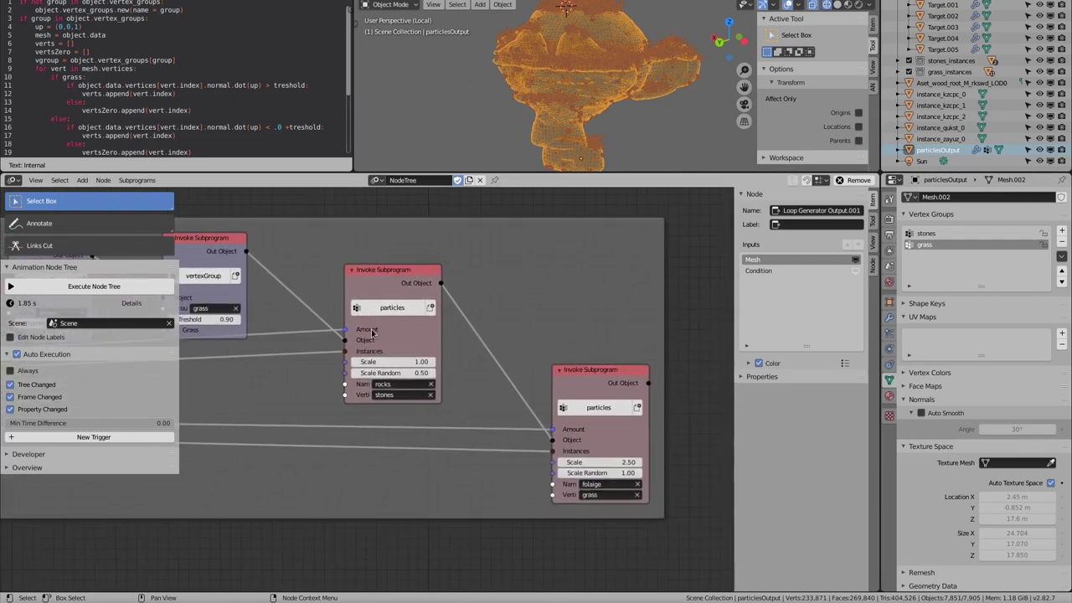